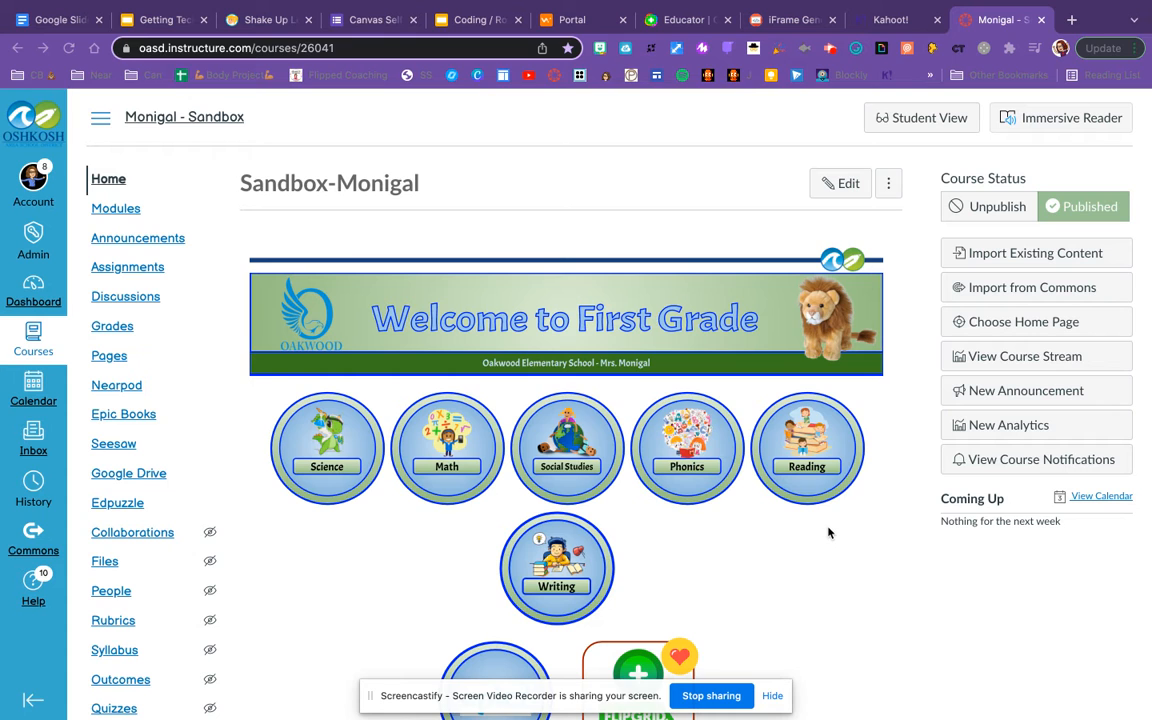
Switch to Kahoot and open the replay choices for the English Grammar-5th grade report.
{"action": "left_click", "coordinate": [873, 21]}
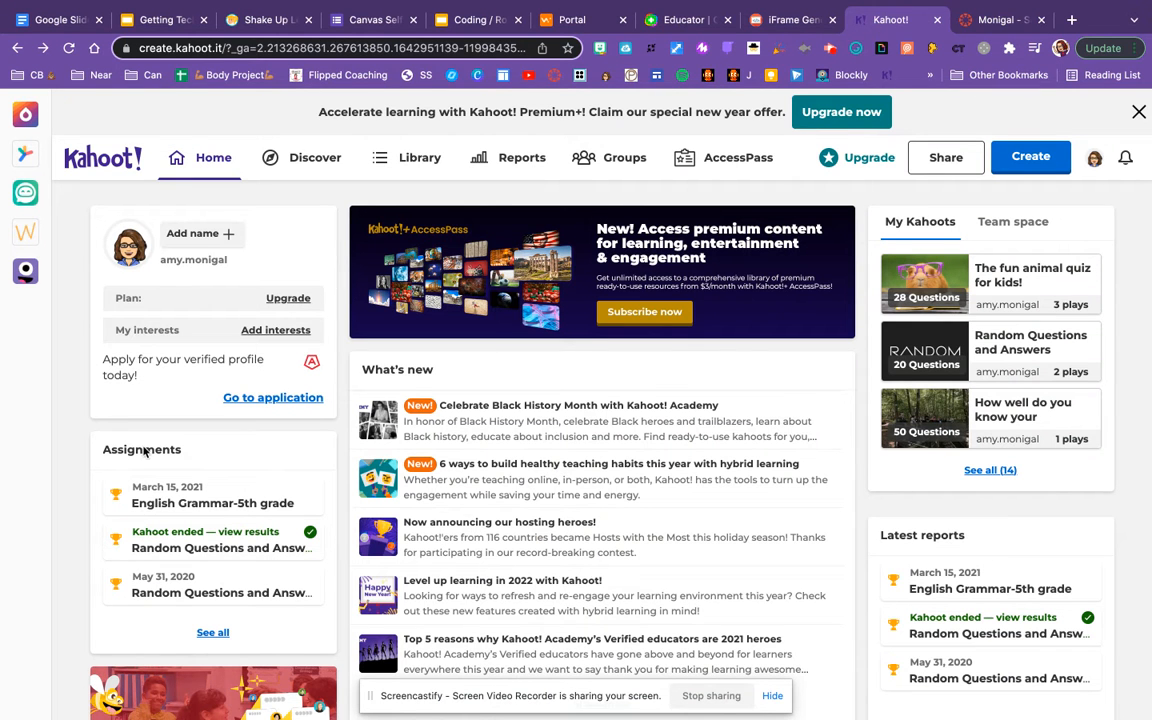
{"action": "left_click", "coordinate": [213, 505]}
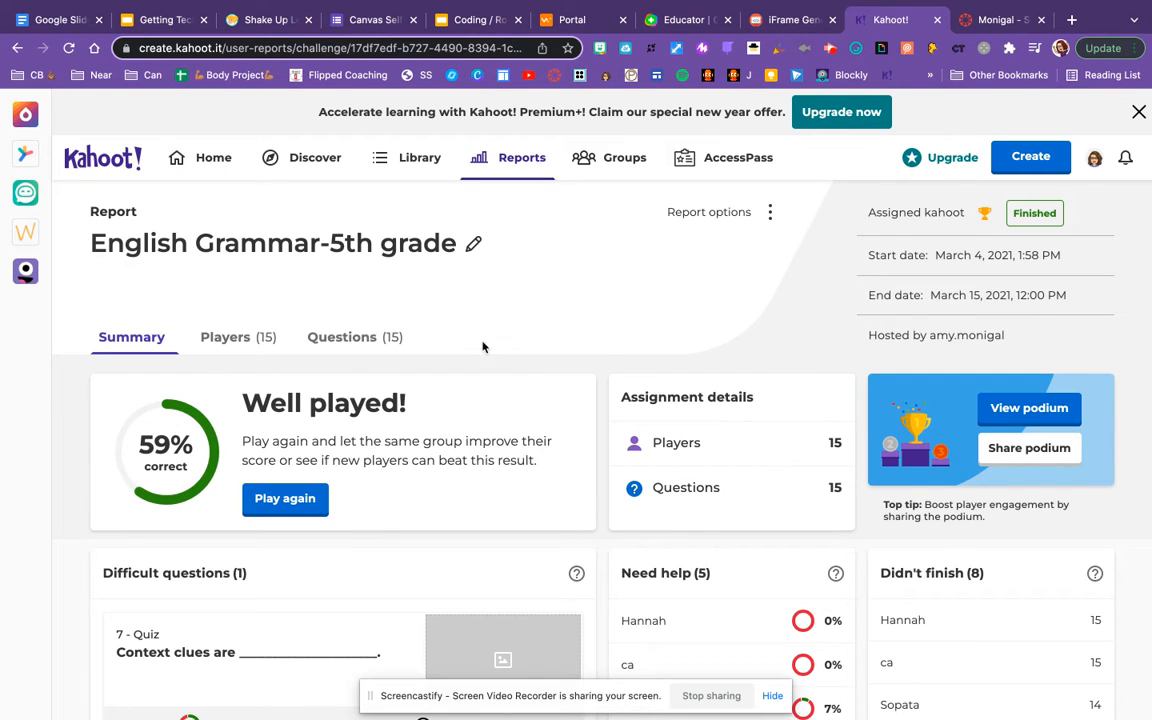
{"action": "left_click", "coordinate": [292, 501]}
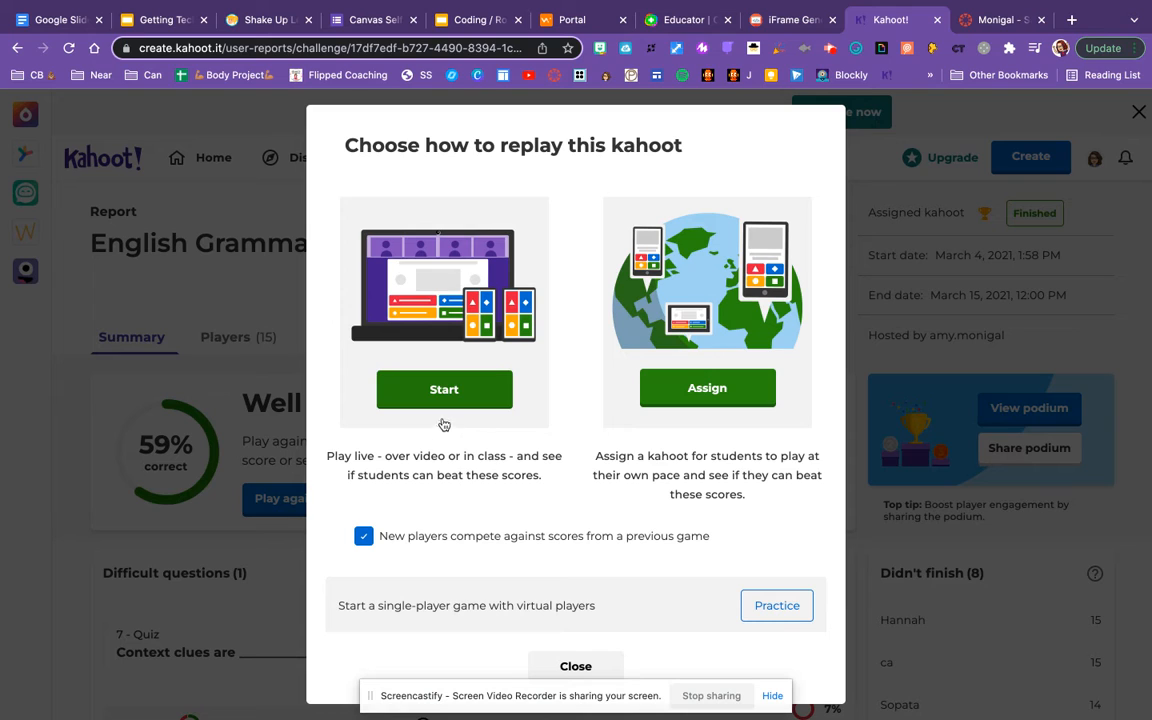
Turn off competing against previous scores and create an assigned kahoot with randomized answer order on.
{"action": "left_click", "coordinate": [363, 535]}
{"action": "left_click", "coordinate": [714, 397]}
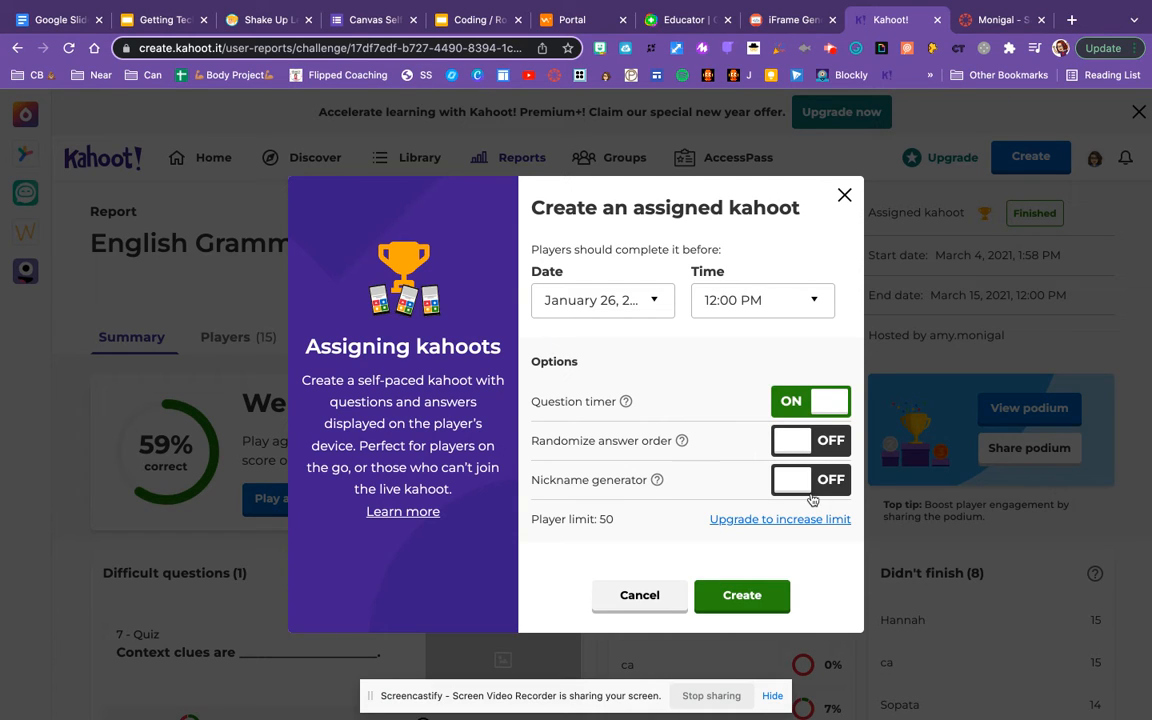
{"action": "left_click", "coordinate": [833, 454]}
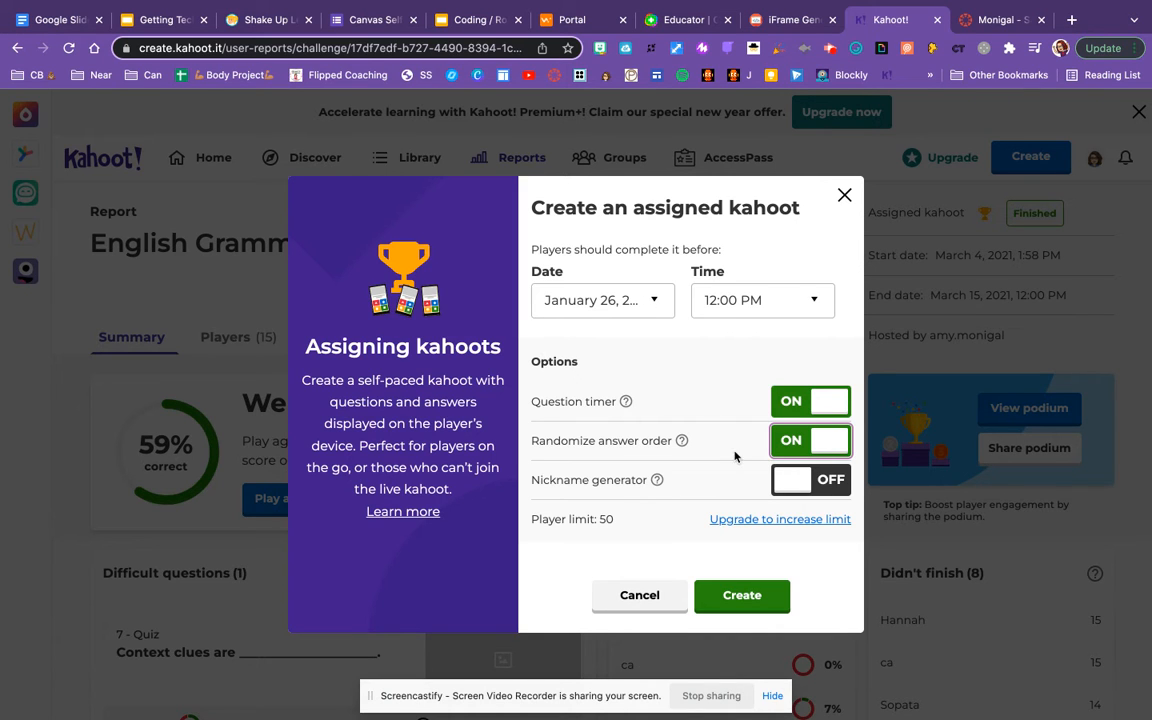
{"action": "left_click", "coordinate": [731, 598]}
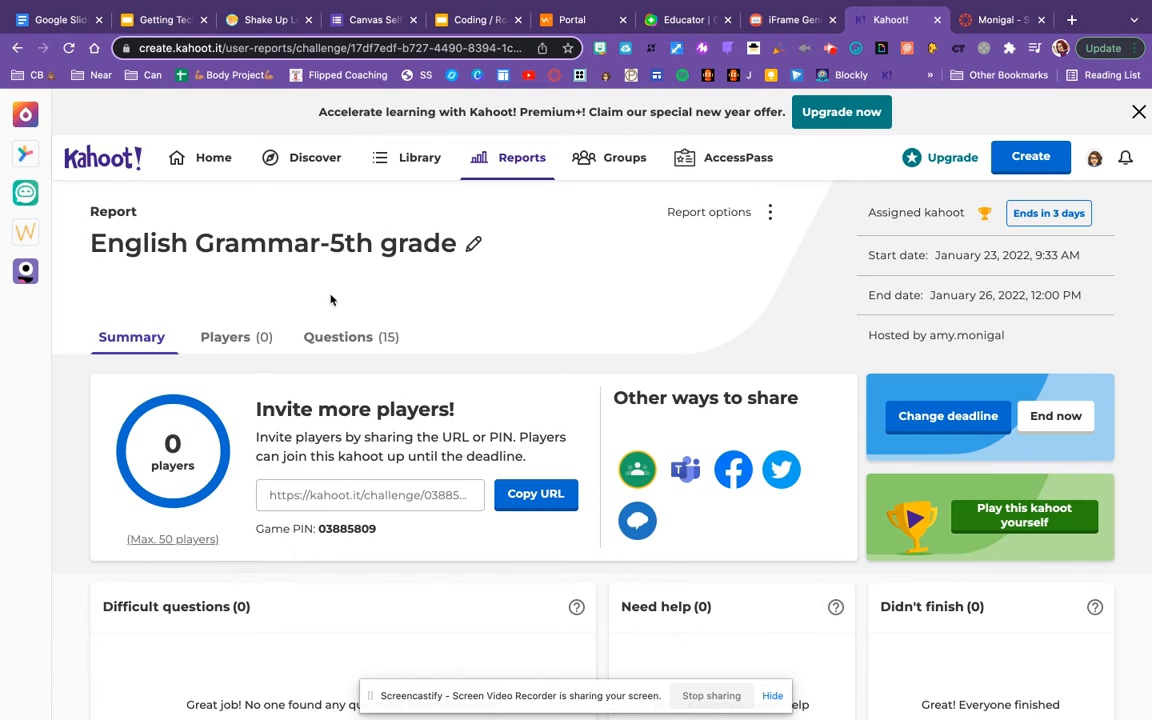
Copy the assigned kahoot's URL and open the sandbox course's modules in Canvas.
{"action": "left_click", "coordinate": [548, 497]}
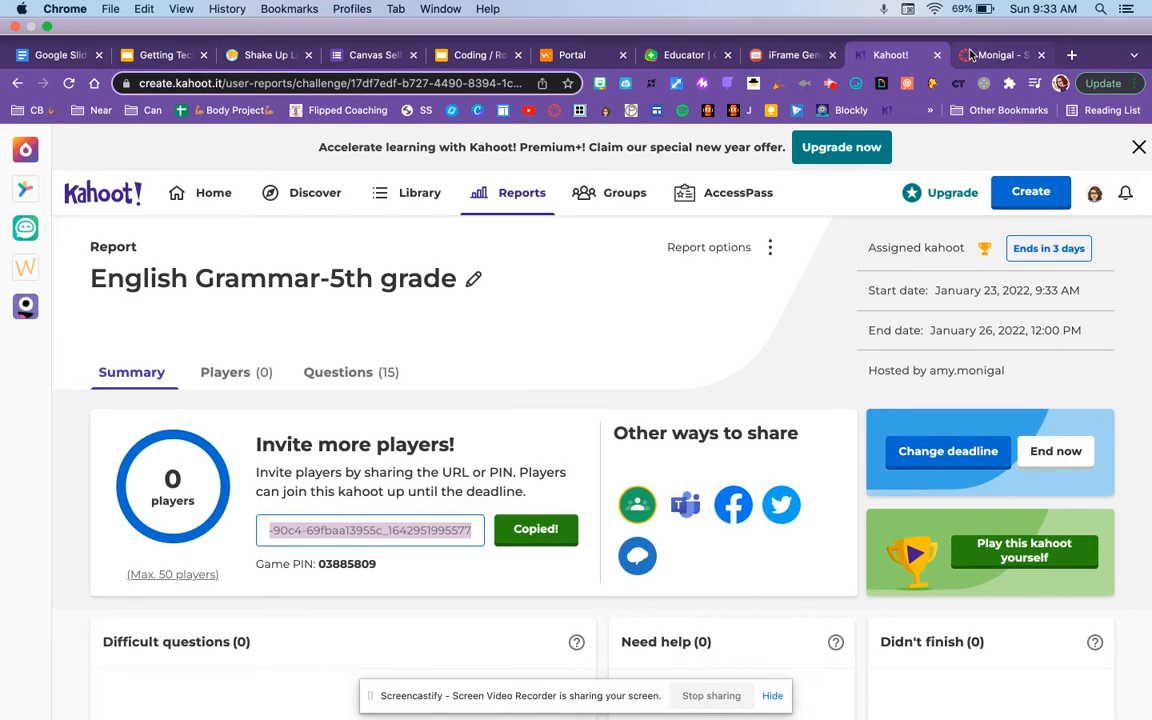
{"action": "left_click", "coordinate": [970, 55]}
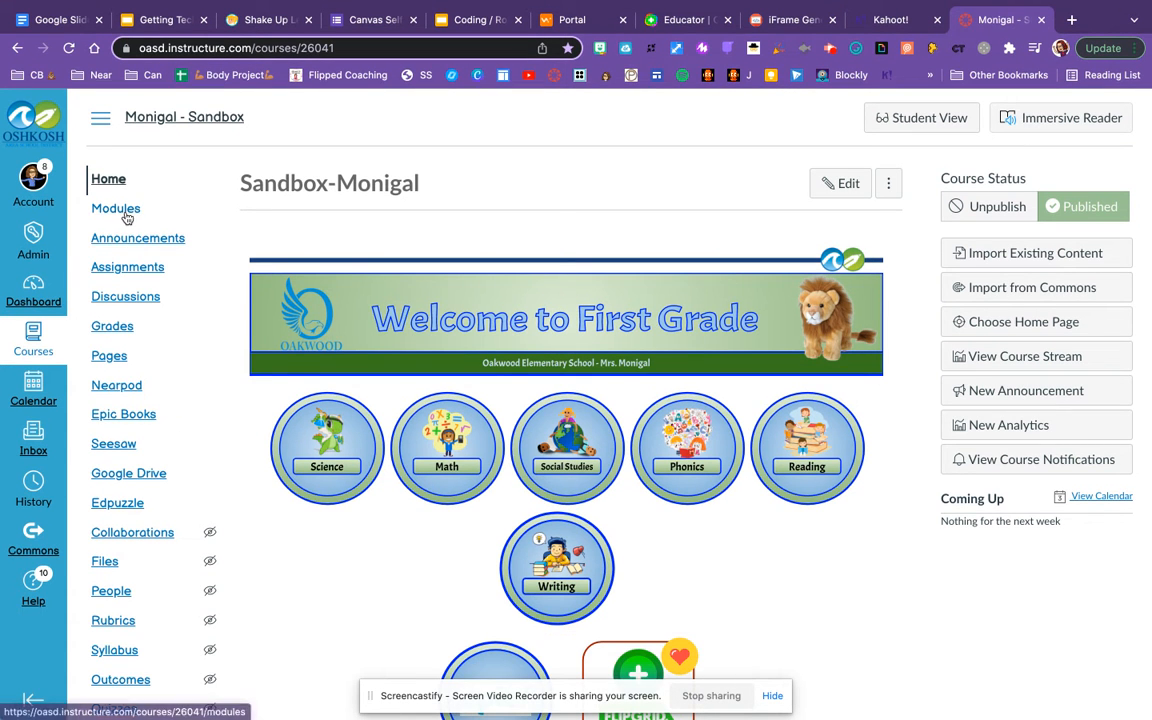
{"action": "left_click", "coordinate": [126, 218]}
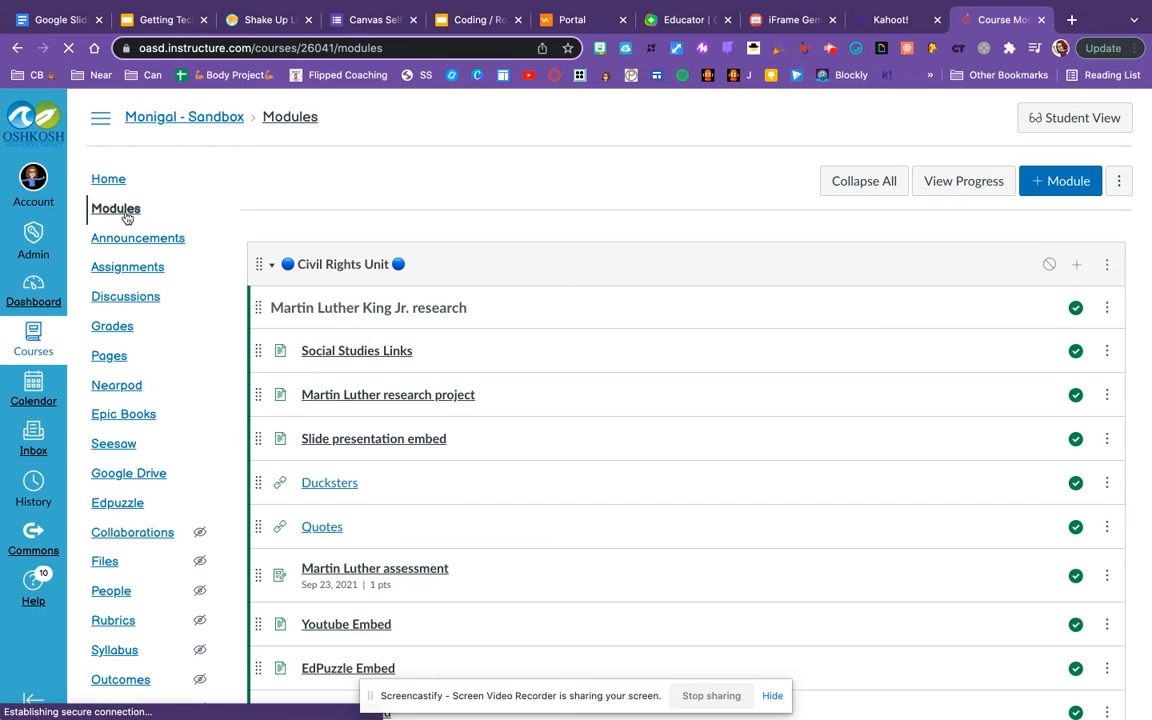
Start a new External URL item in the Writing module and paste the copied kahoot link as its URL.
{"action": "scroll", "coordinate": [484, 453], "scroll_direction": "down", "scroll_amount": 20}
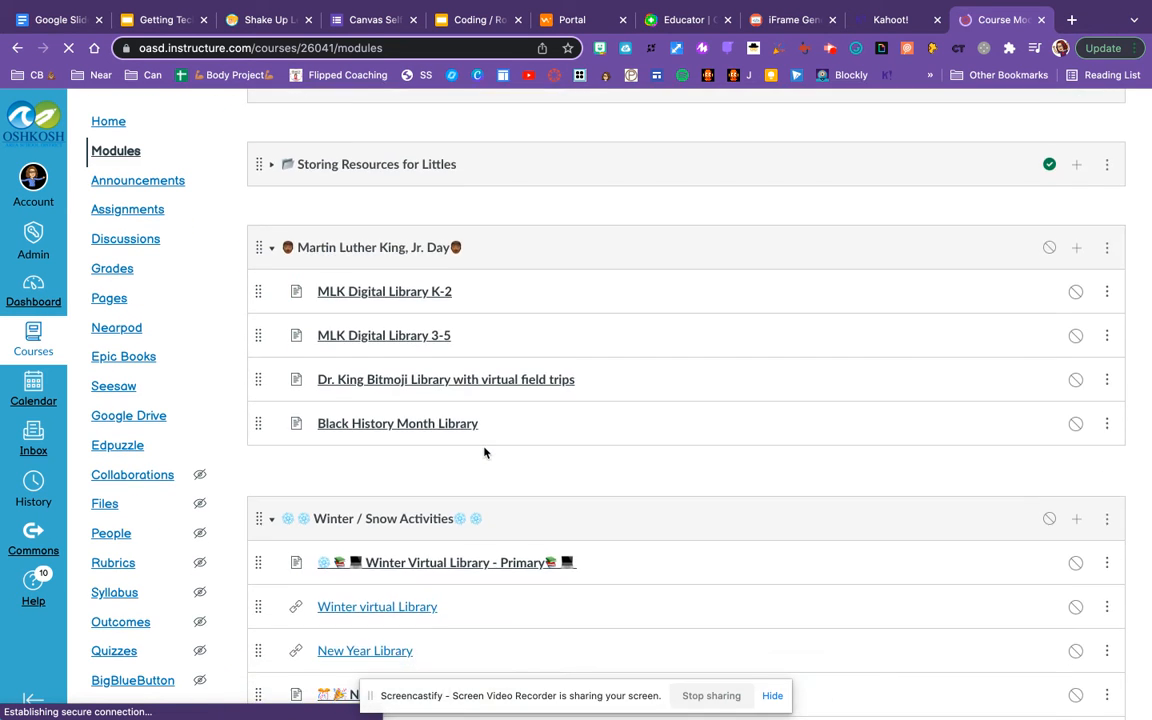
{"action": "scroll", "coordinate": [484, 453], "scroll_direction": "down", "scroll_amount": 5}
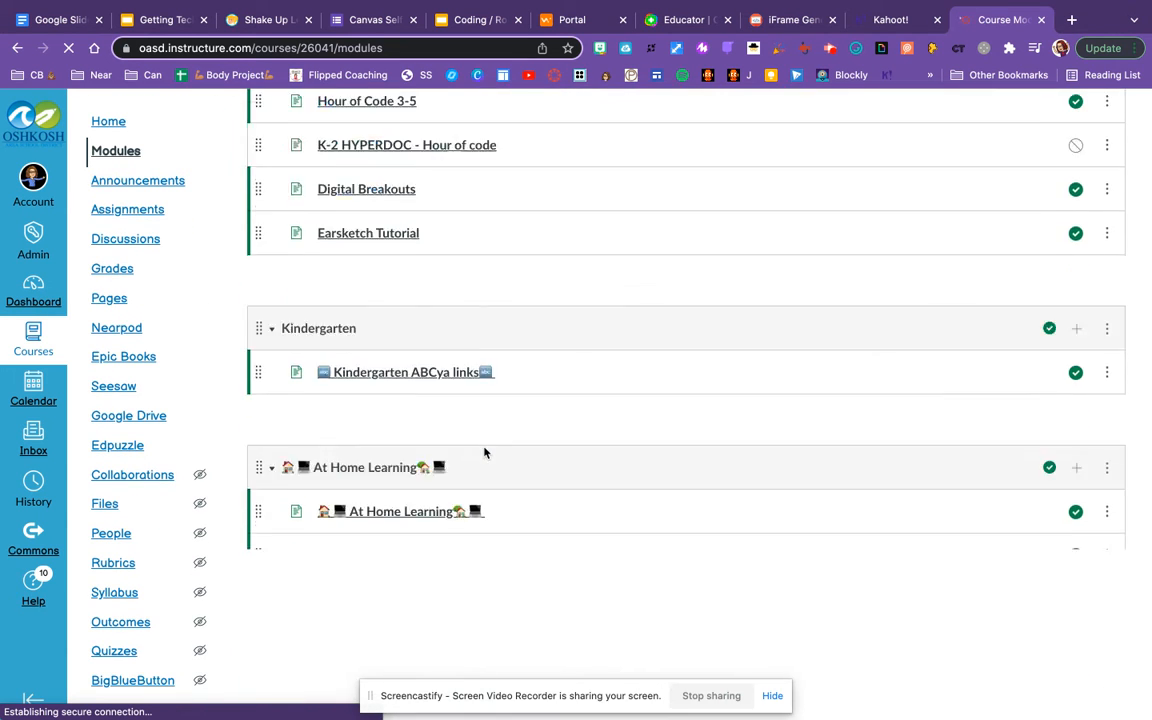
{"action": "scroll", "coordinate": [484, 453], "scroll_direction": "down", "scroll_amount": 15}
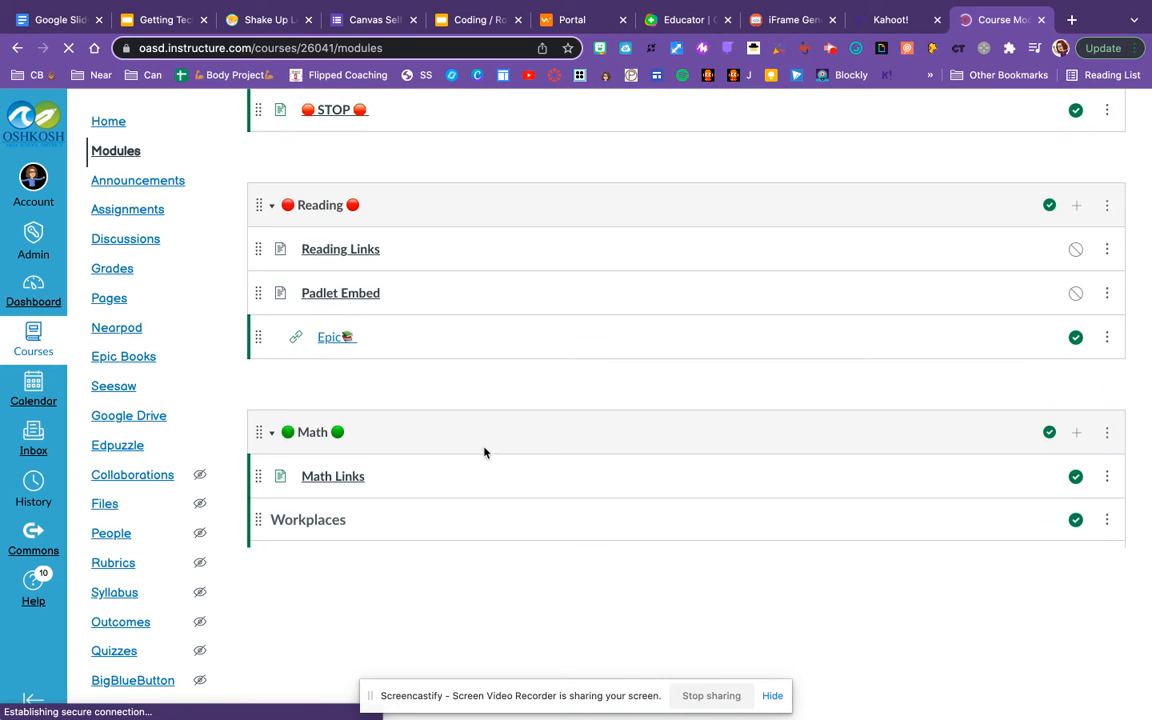
{"action": "scroll", "coordinate": [484, 453], "scroll_direction": "down", "scroll_amount": 8}
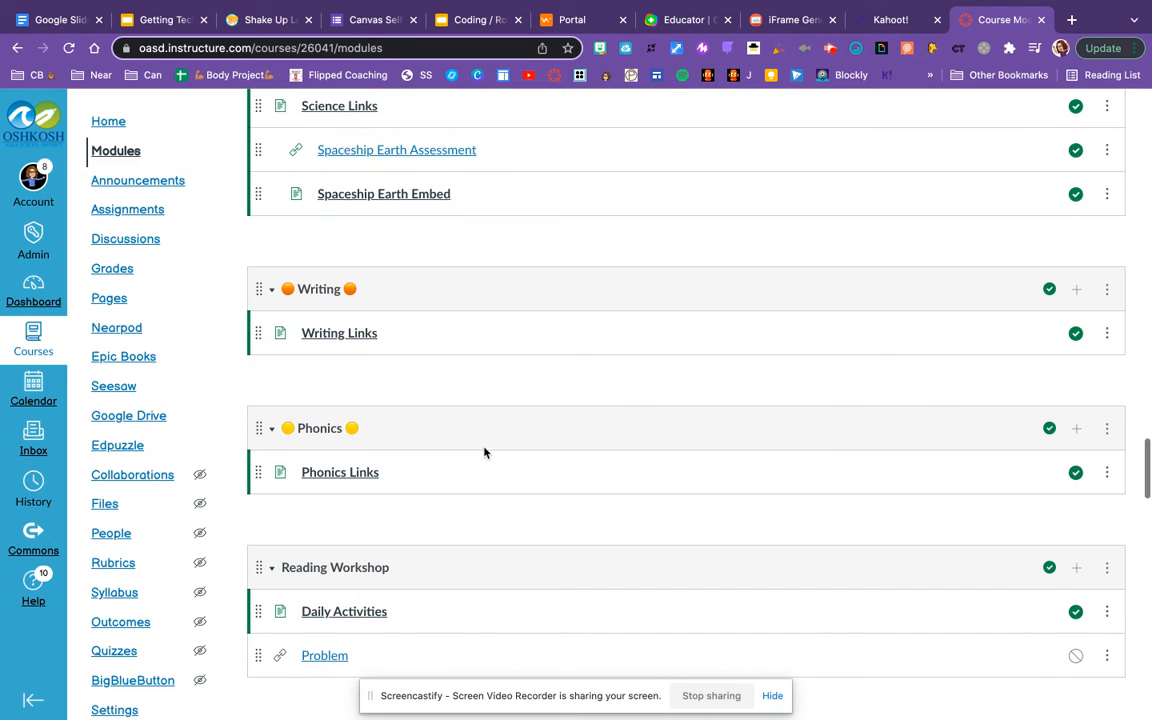
{"action": "left_click", "coordinate": [1078, 290]}
{"action": "left_click", "coordinate": [438, 274]}
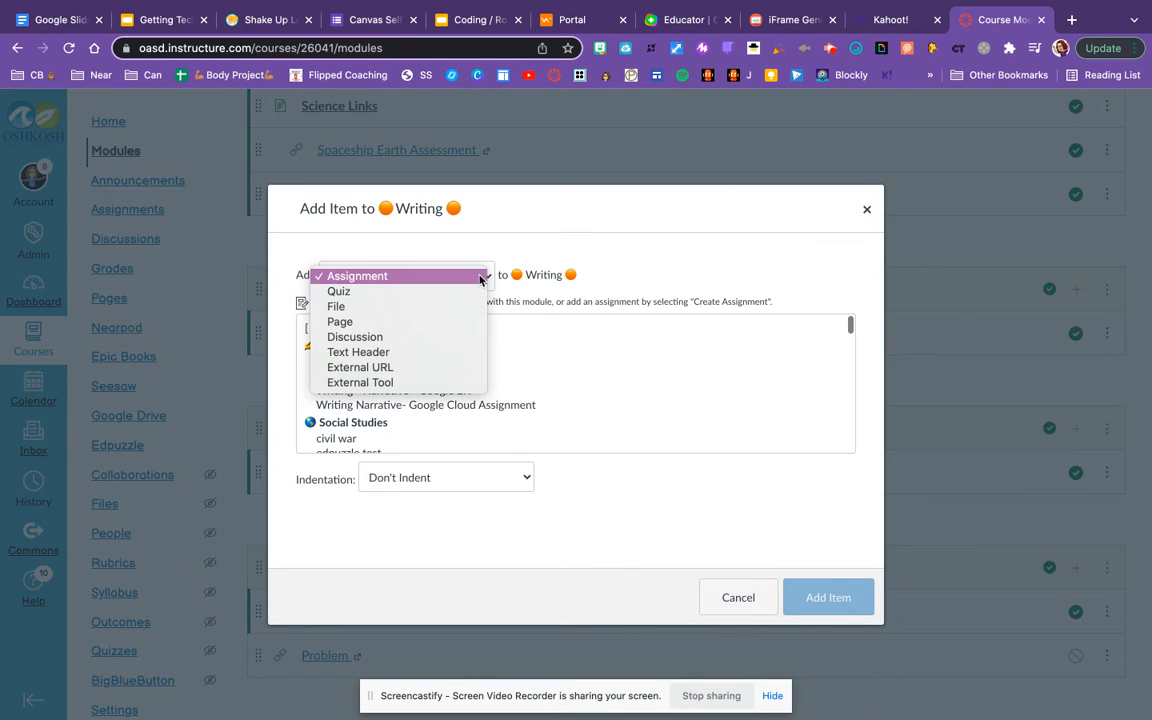
{"action": "left_click", "coordinate": [428, 368]}
{"action": "left_click", "coordinate": [425, 324]}
{"action": "key", "text": "super+v"}
Name the link Grammar Kahoot, indent it 1 level, and add it to the Writing module.
{"action": "left_click", "coordinate": [403, 370]}
{"action": "type", "text": "Grammar"}
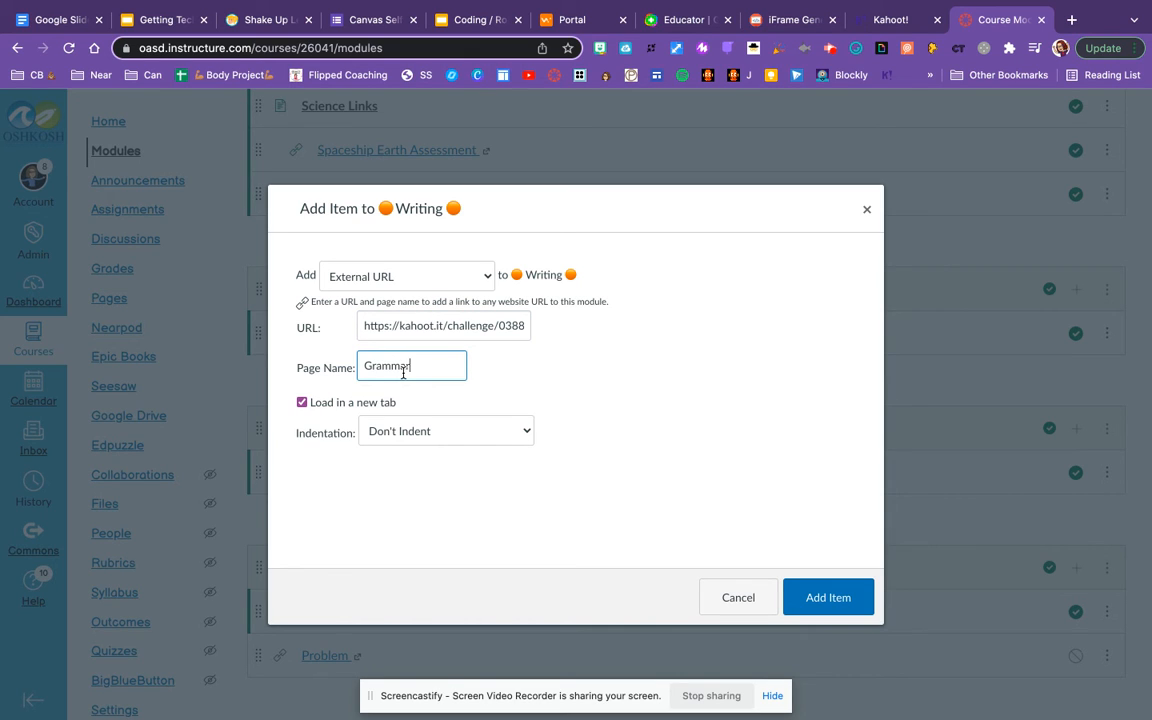
{"action": "type", "text": " Kahoot"}
{"action": "left_click", "coordinate": [427, 431]}
{"action": "left_click", "coordinate": [427, 442]}
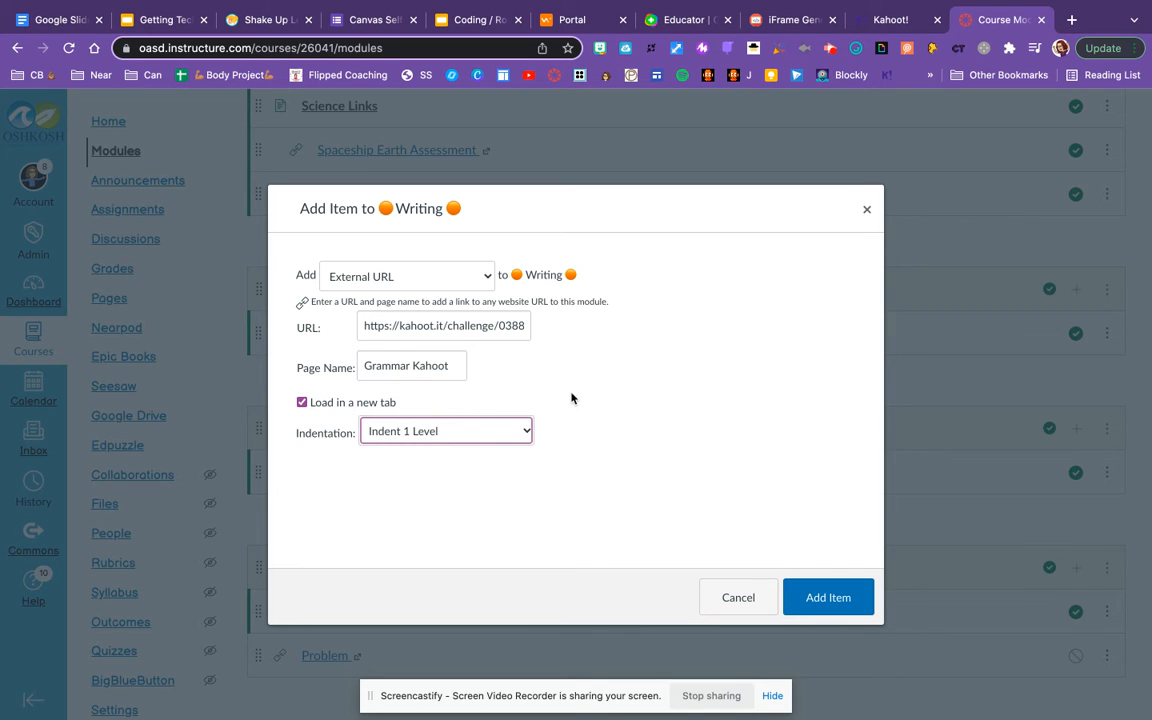
{"action": "left_click", "coordinate": [829, 597]}
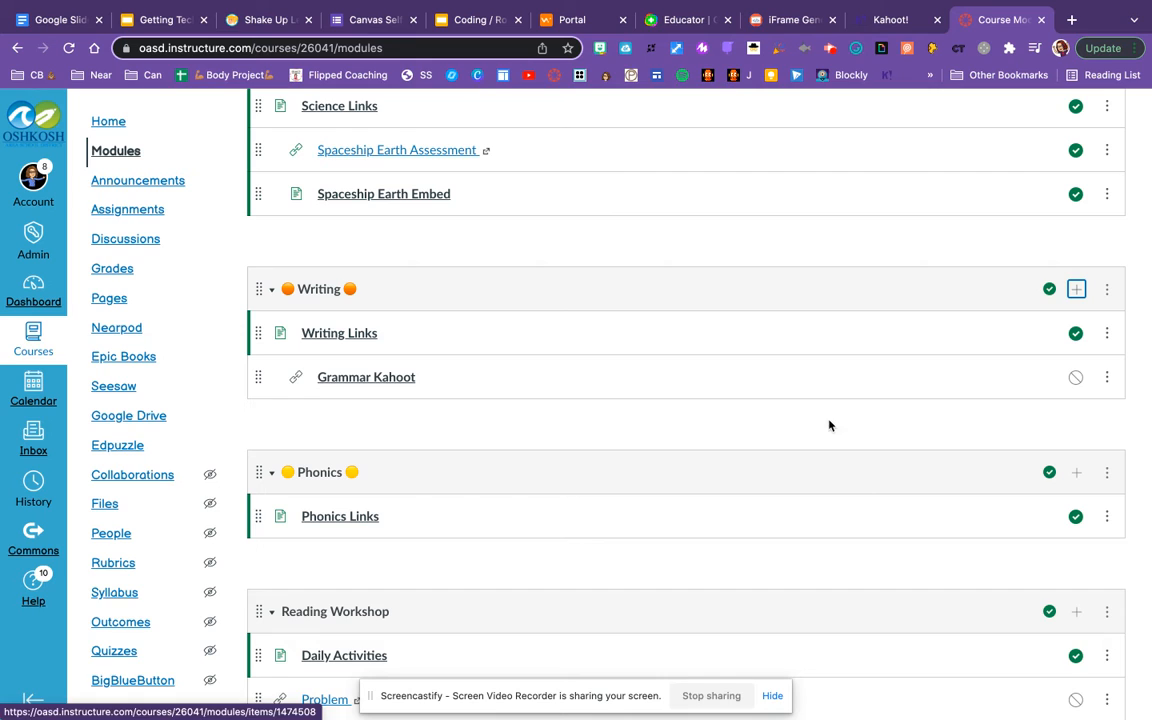
Publish the Grammar Kahoot link in the Writing module.
{"action": "left_click", "coordinate": [1075, 377]}
{"action": "left_click", "coordinate": [1075, 377]}
{"action": "left_click", "coordinate": [1075, 377]}
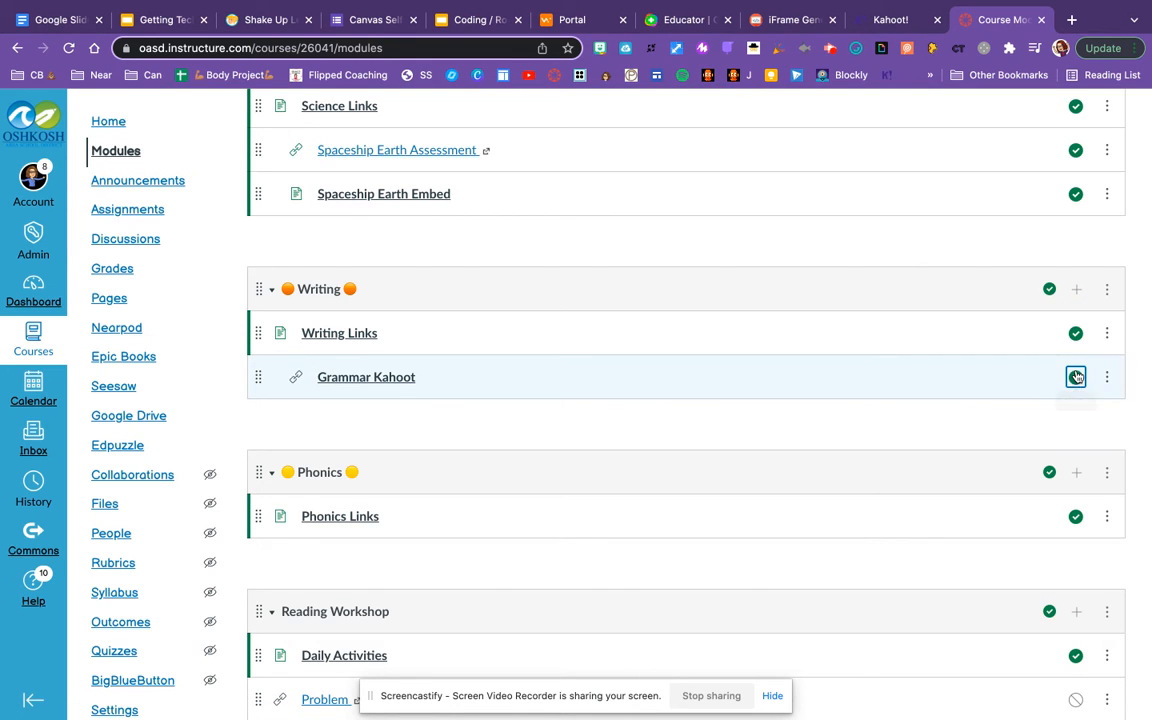
Switch to iFrame Generator, generate iframe code from the copied kahoot URL, and copy the code.
{"action": "left_click", "coordinate": [891, 20]}
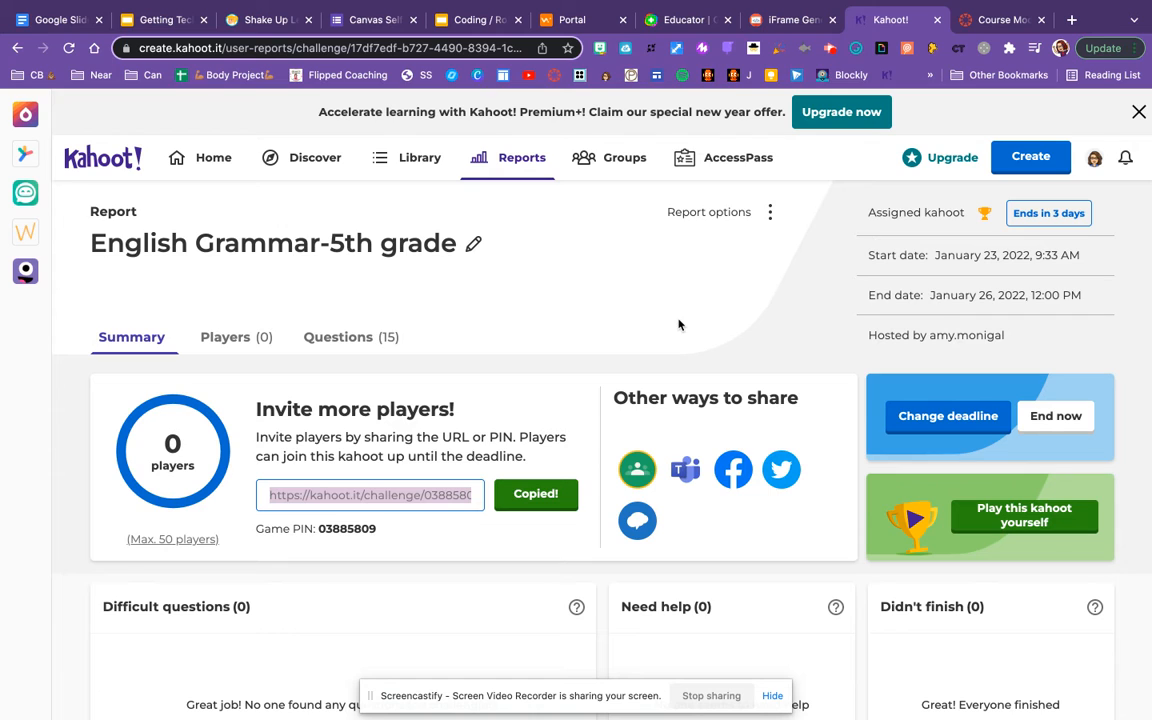
{"action": "left_click", "coordinate": [779, 20]}
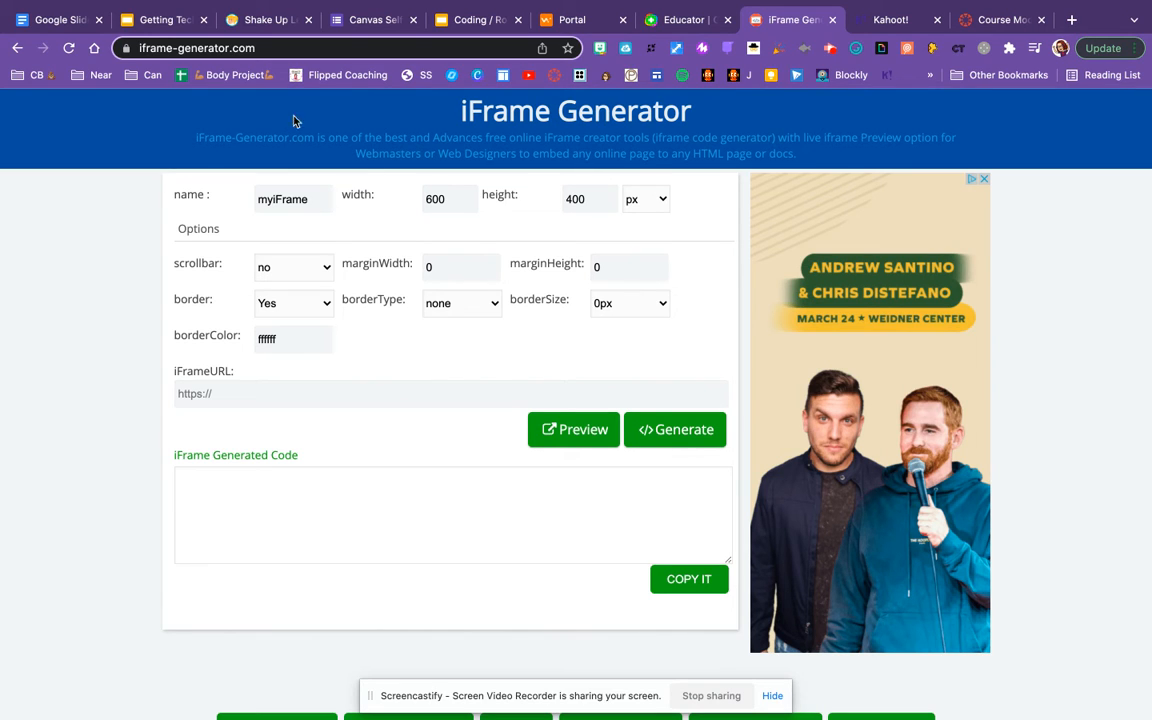
{"action": "left_click", "coordinate": [234, 388]}
{"action": "key", "text": "ctrl+v"}
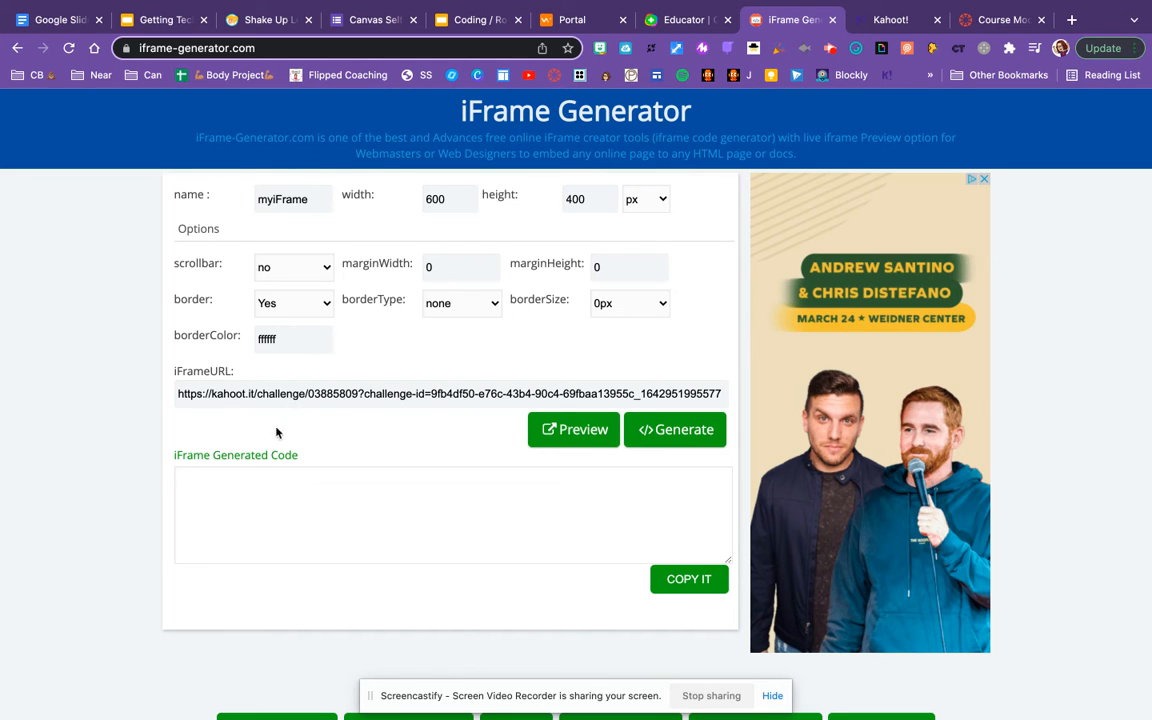
{"action": "left_click", "coordinate": [676, 438]}
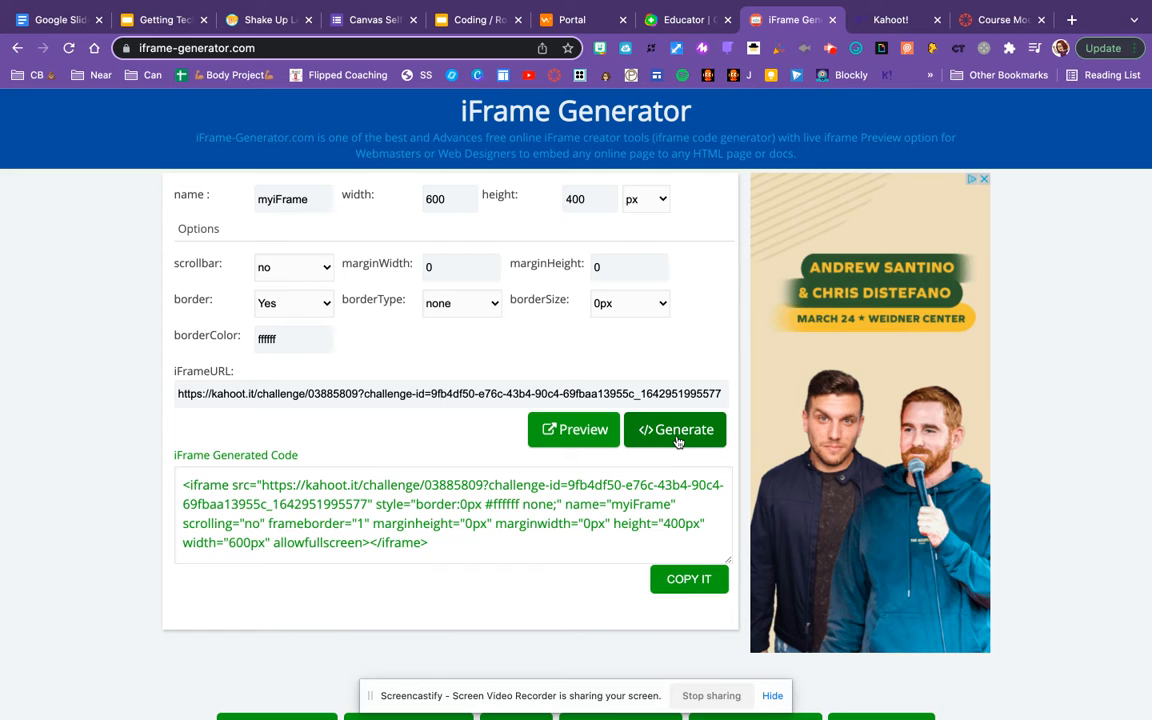
{"action": "left_click", "coordinate": [505, 510]}
{"action": "key", "text": "super+c"}
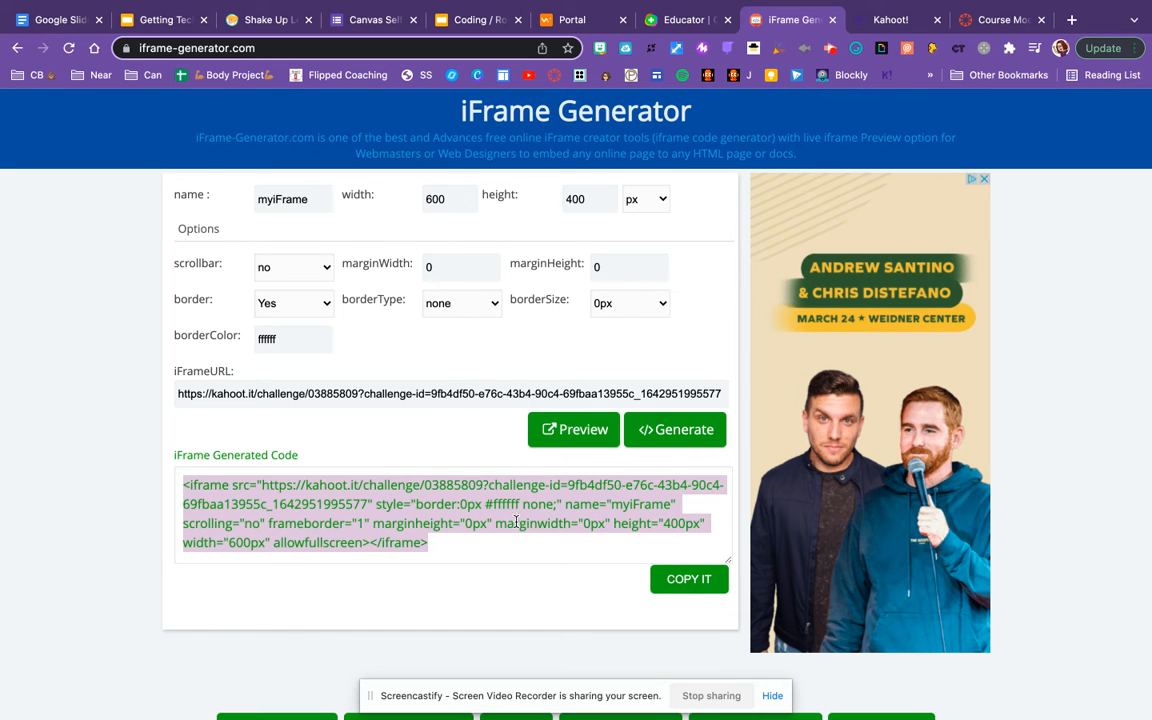
Return to Canvas and add a newly created page named Grammar Kahoot to the Writing module.
{"action": "left_click", "coordinate": [975, 20]}
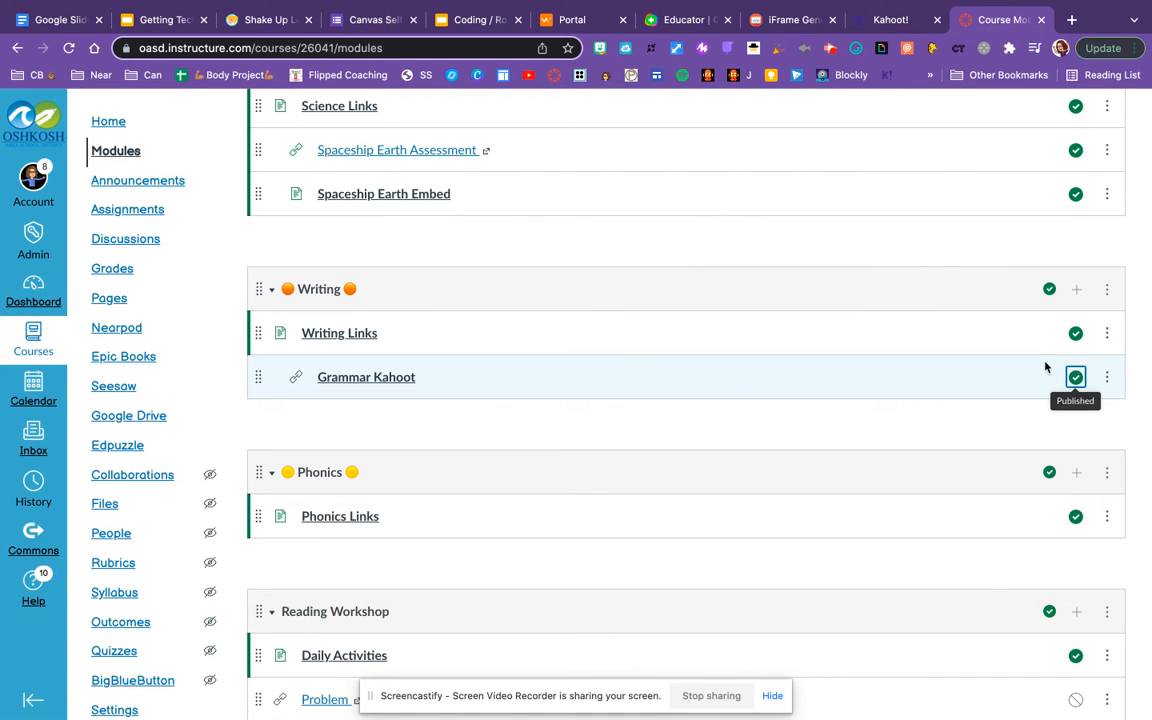
{"action": "left_click", "coordinate": [1077, 289]}
{"action": "left_click", "coordinate": [477, 281]}
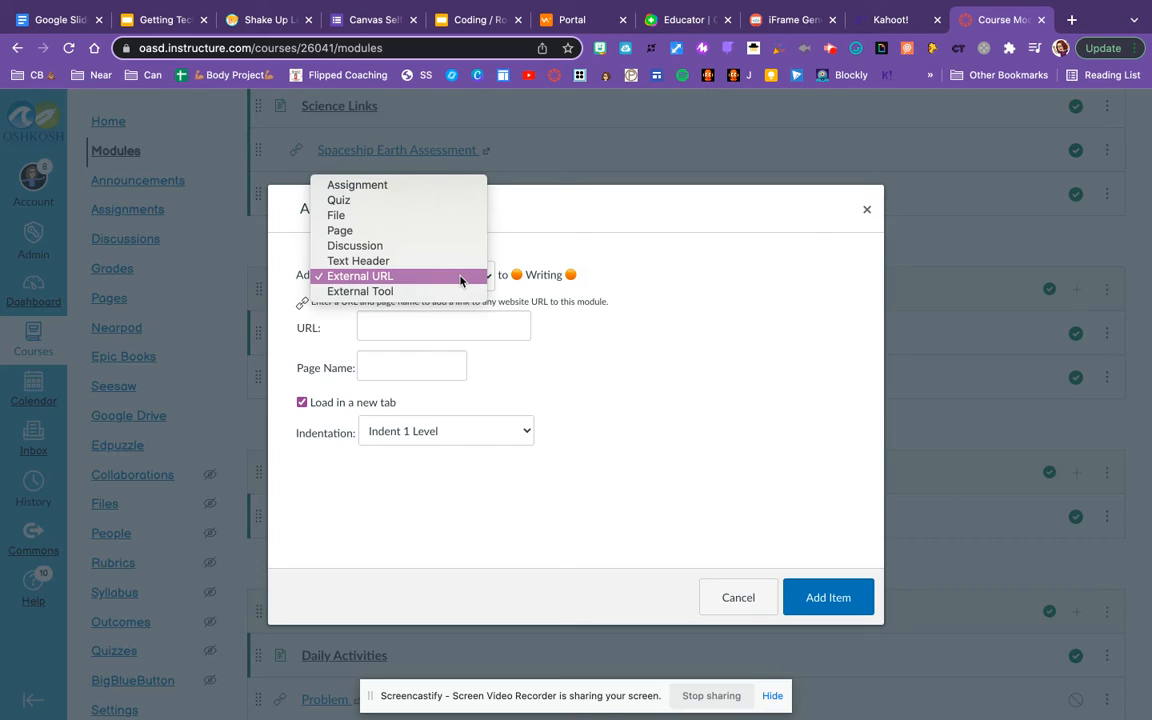
{"action": "left_click", "coordinate": [367, 230]}
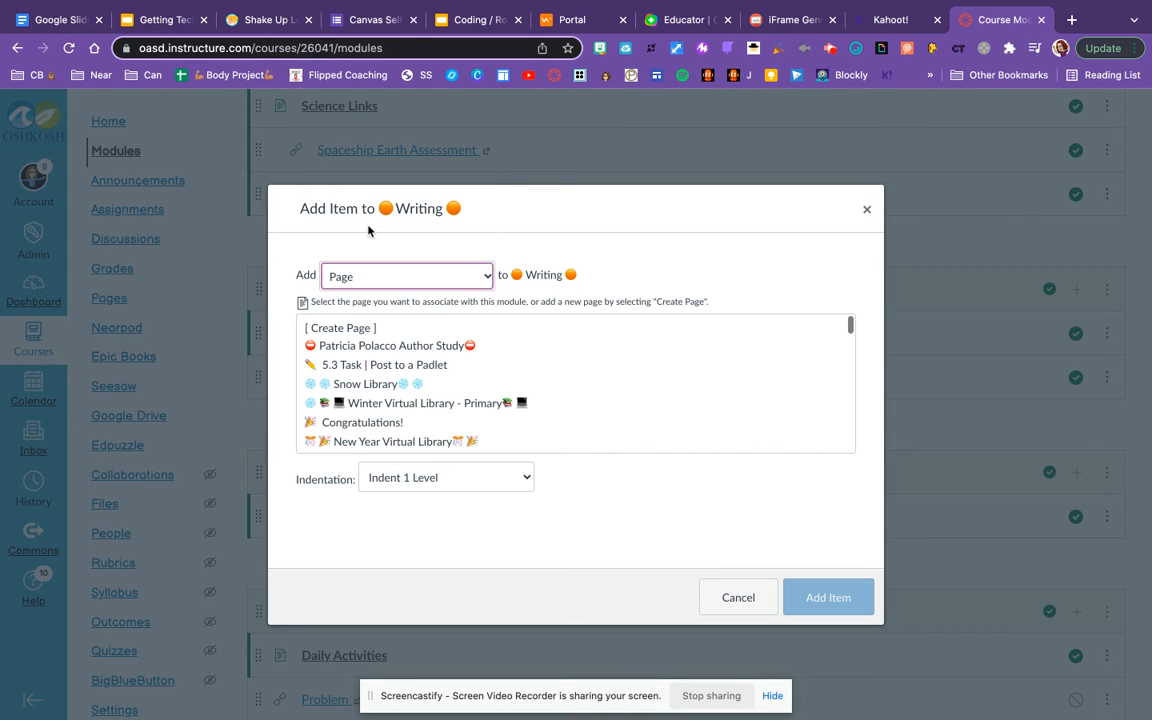
{"action": "left_click", "coordinate": [352, 329]}
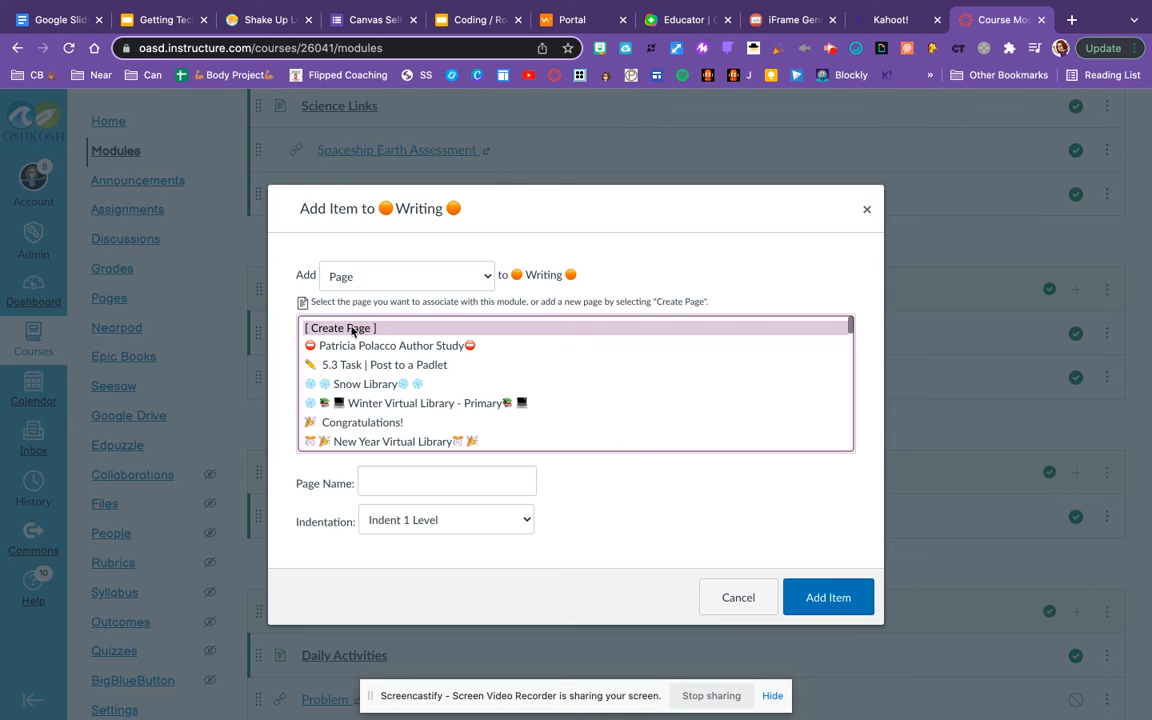
{"action": "left_click", "coordinate": [389, 476]}
{"action": "type", "text": "Gramm"}
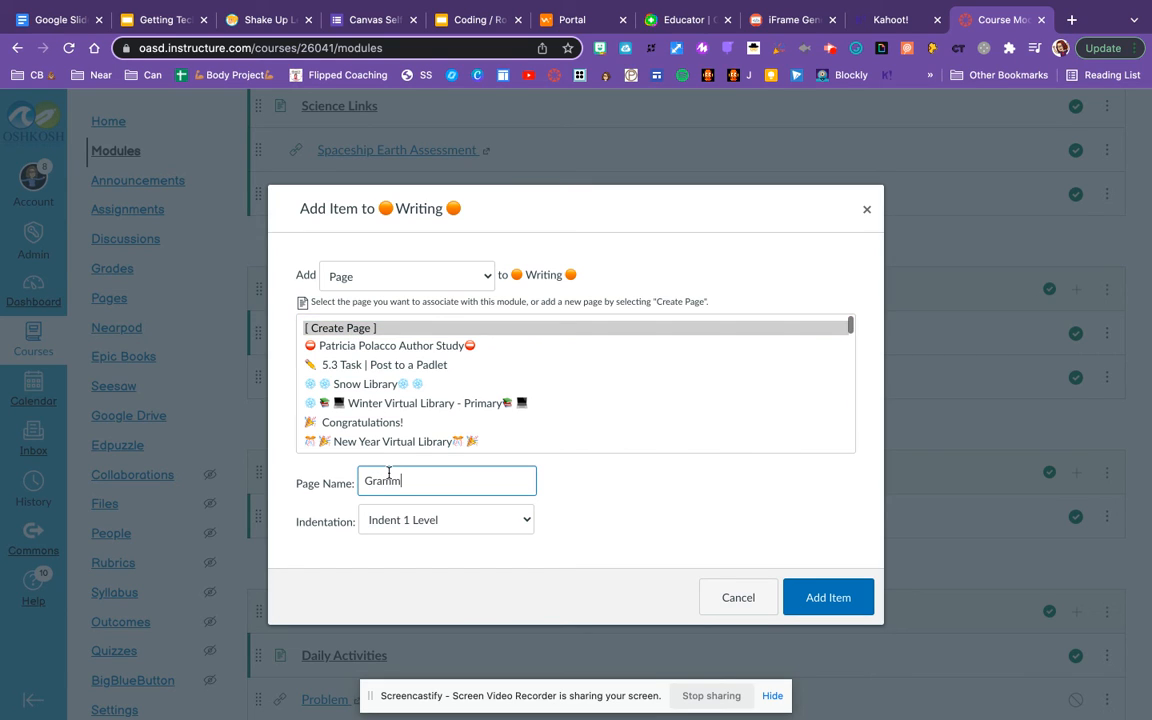
{"action": "type", "text": "ar Kahoot"}
{"action": "left_click", "coordinate": [805, 597]}
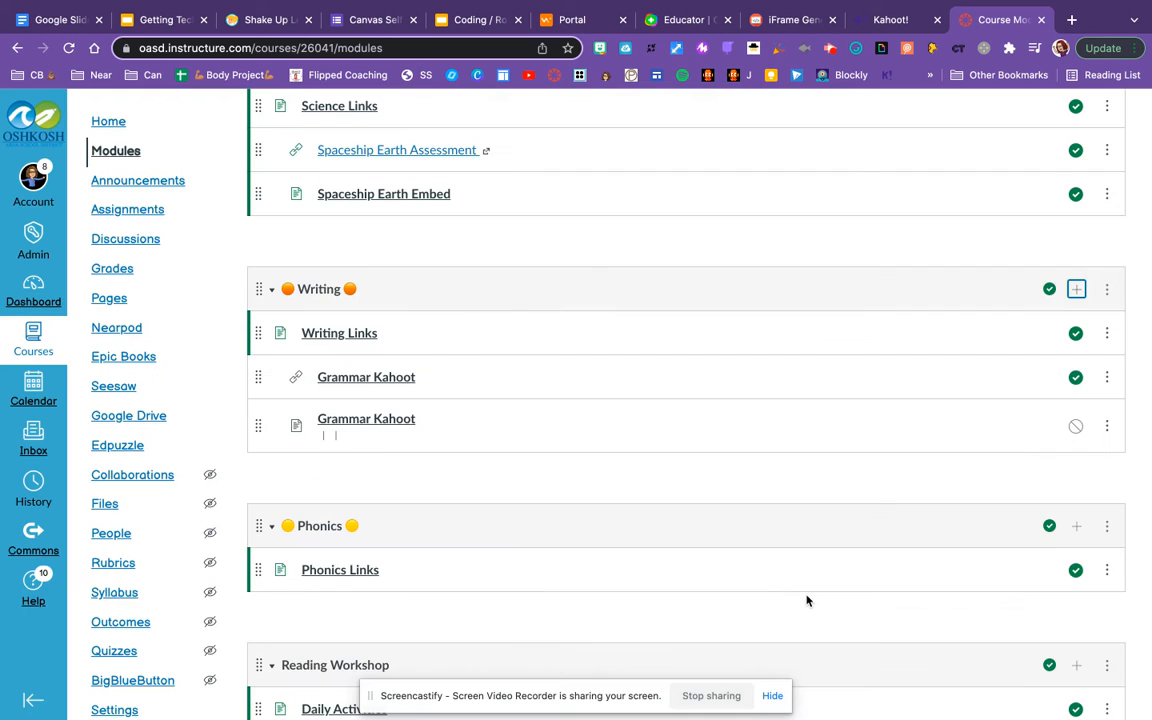
Open the new Grammar Kahoot page for editing and embed the copied iframe code in its body.
{"action": "left_click", "coordinate": [390, 423]}
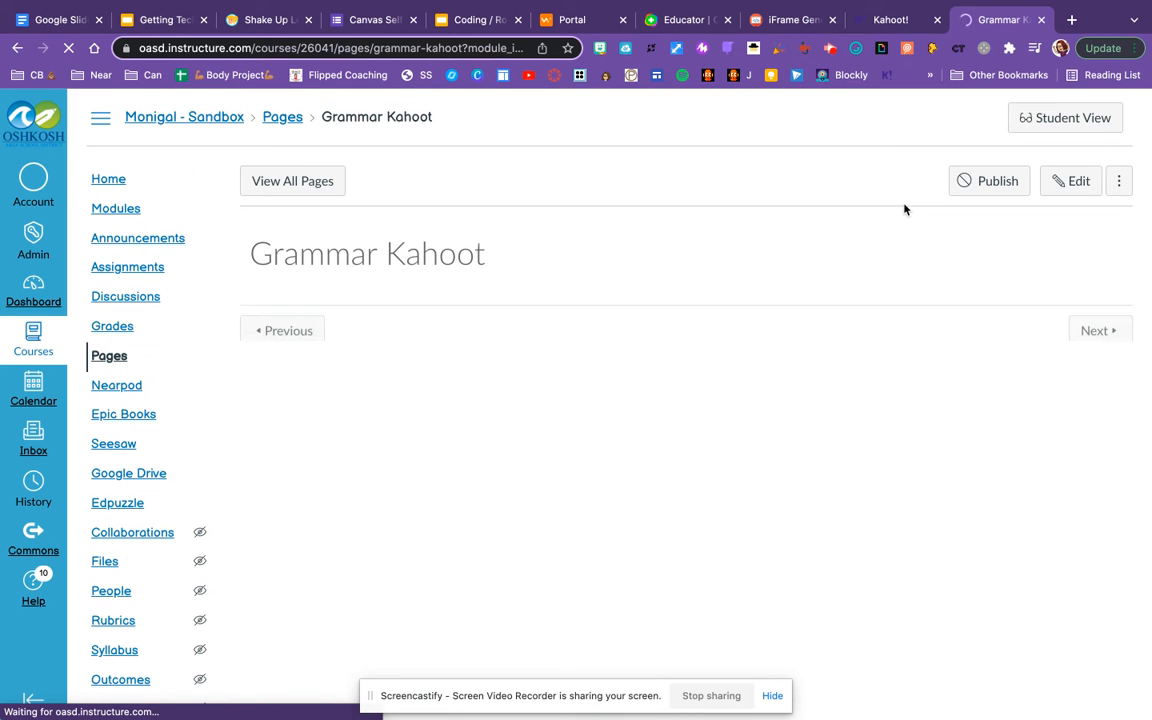
{"action": "left_click", "coordinate": [1068, 193]}
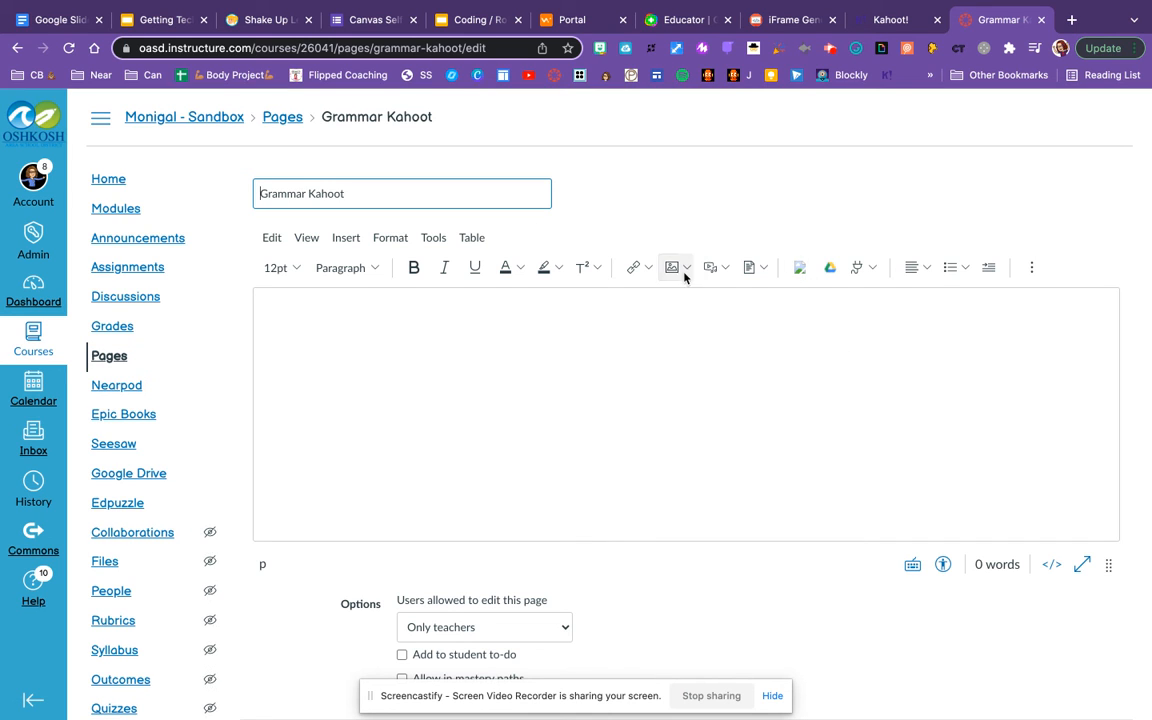
{"action": "left_click", "coordinate": [1030, 268]}
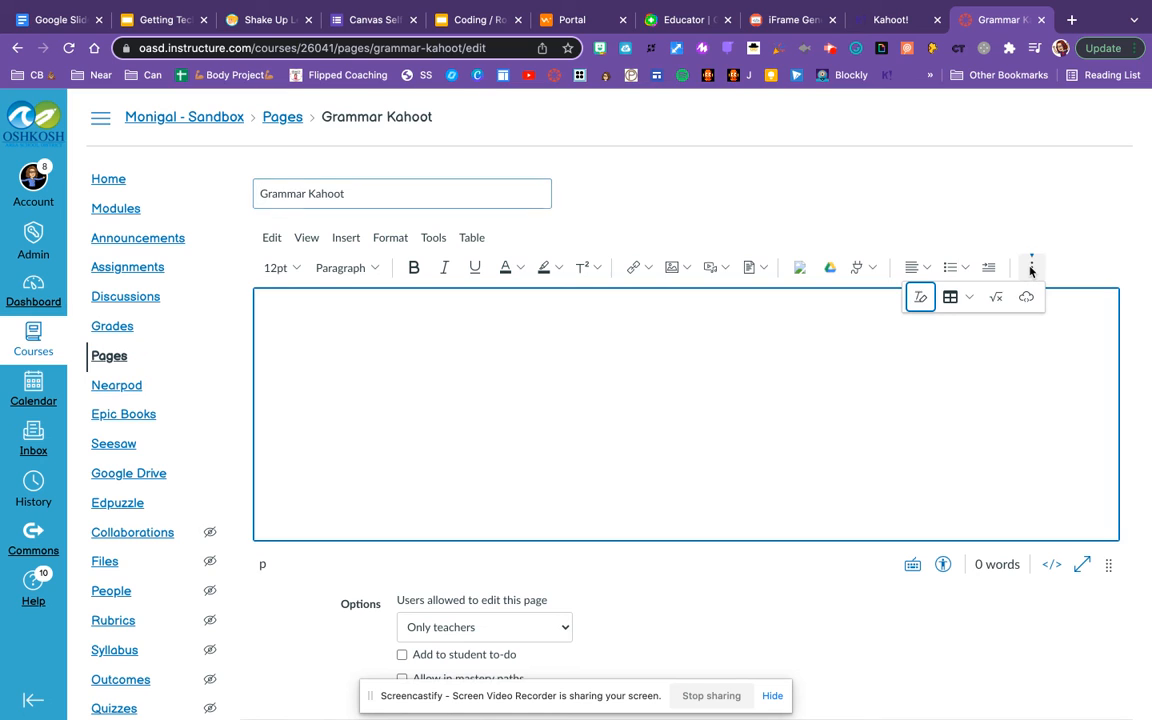
{"action": "left_click", "coordinate": [1027, 297]}
{"action": "left_click", "coordinate": [568, 409]}
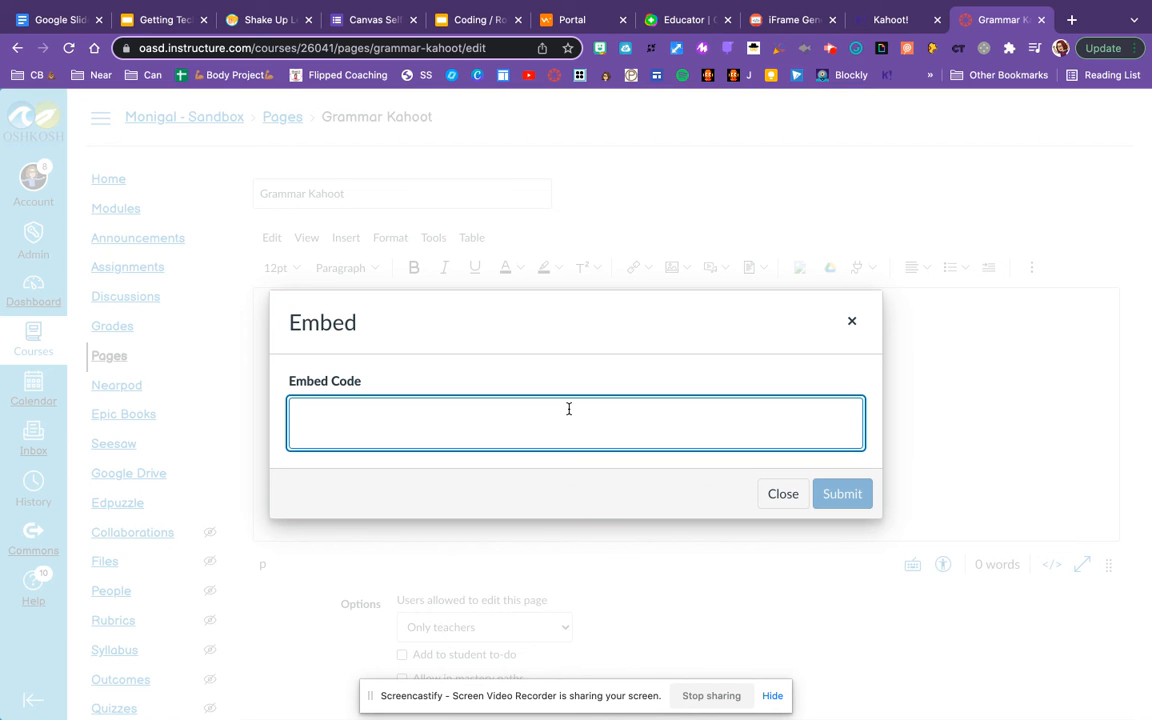
{"action": "key", "text": "super+v"}
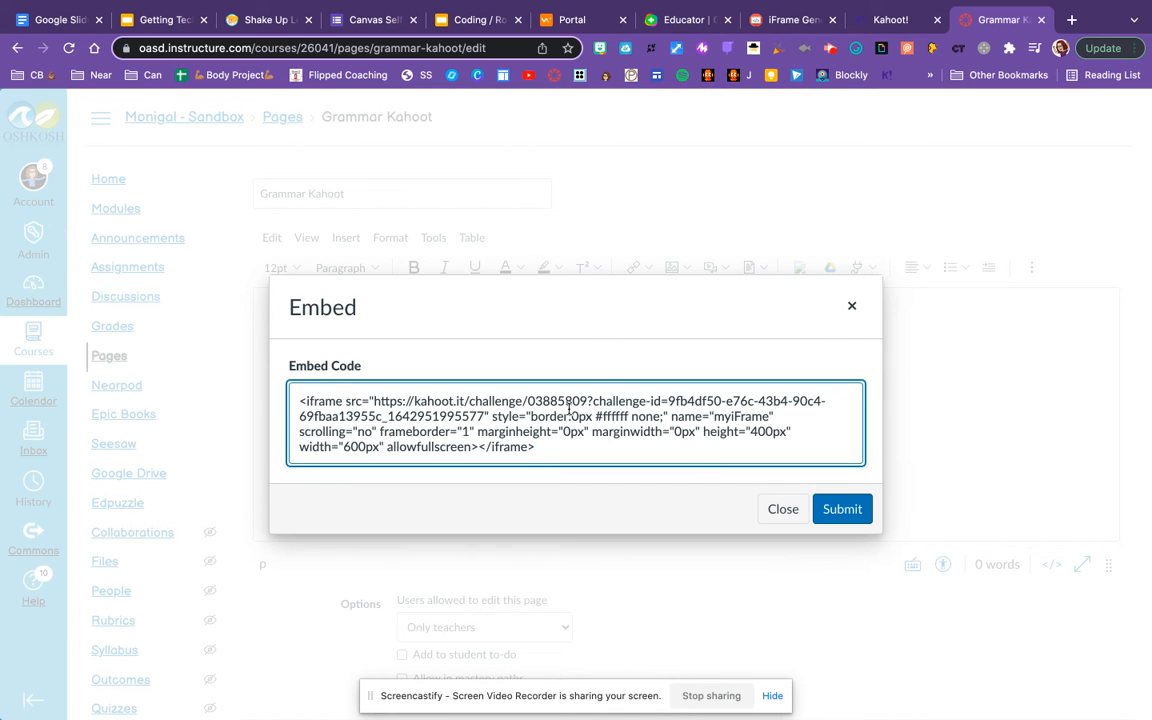
{"action": "left_click", "coordinate": [842, 508]}
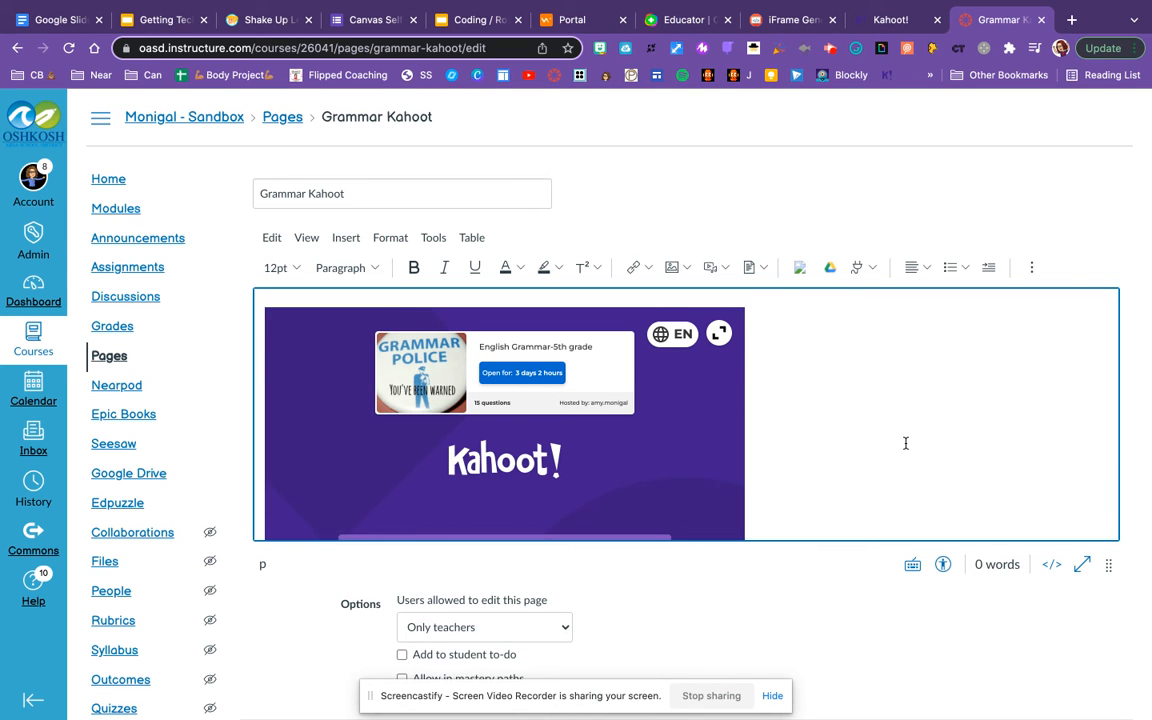
Save the Grammar Kahoot page with its embedded kahoot and display it in Student View.
{"action": "scroll", "coordinate": [905, 443], "scroll_direction": "down", "scroll_amount": 2}
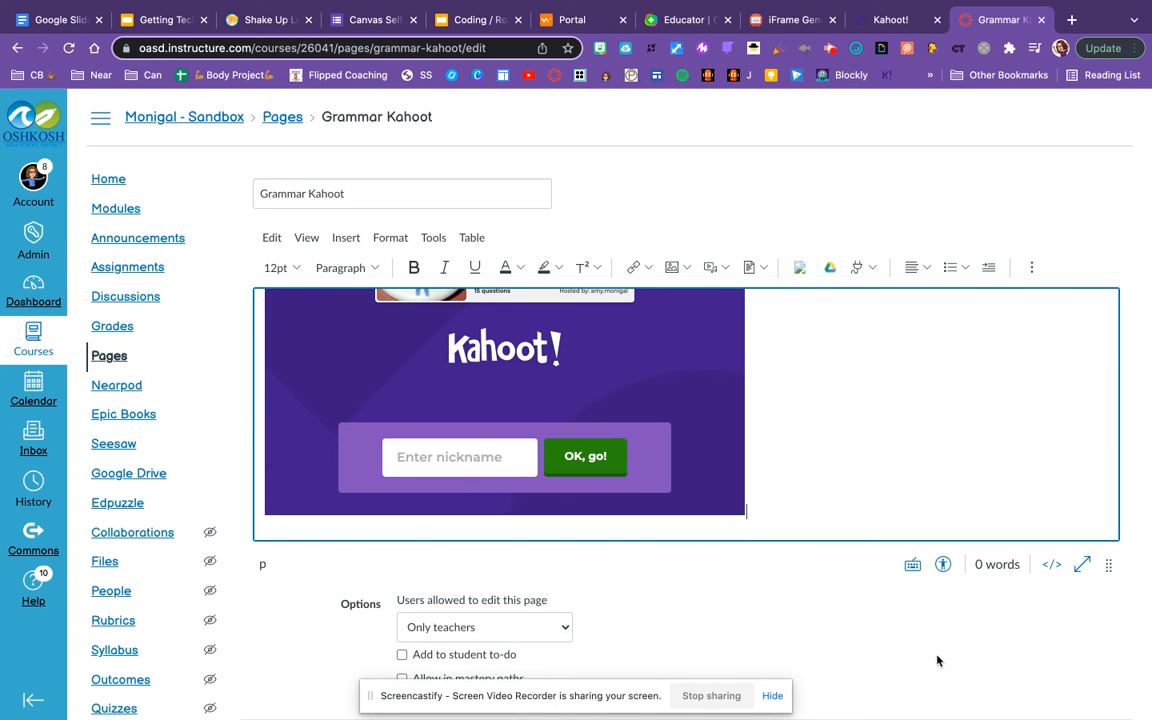
{"action": "scroll", "coordinate": [938, 660], "scroll_direction": "down", "scroll_amount": 2}
{"action": "left_click", "coordinate": [1045, 667]}
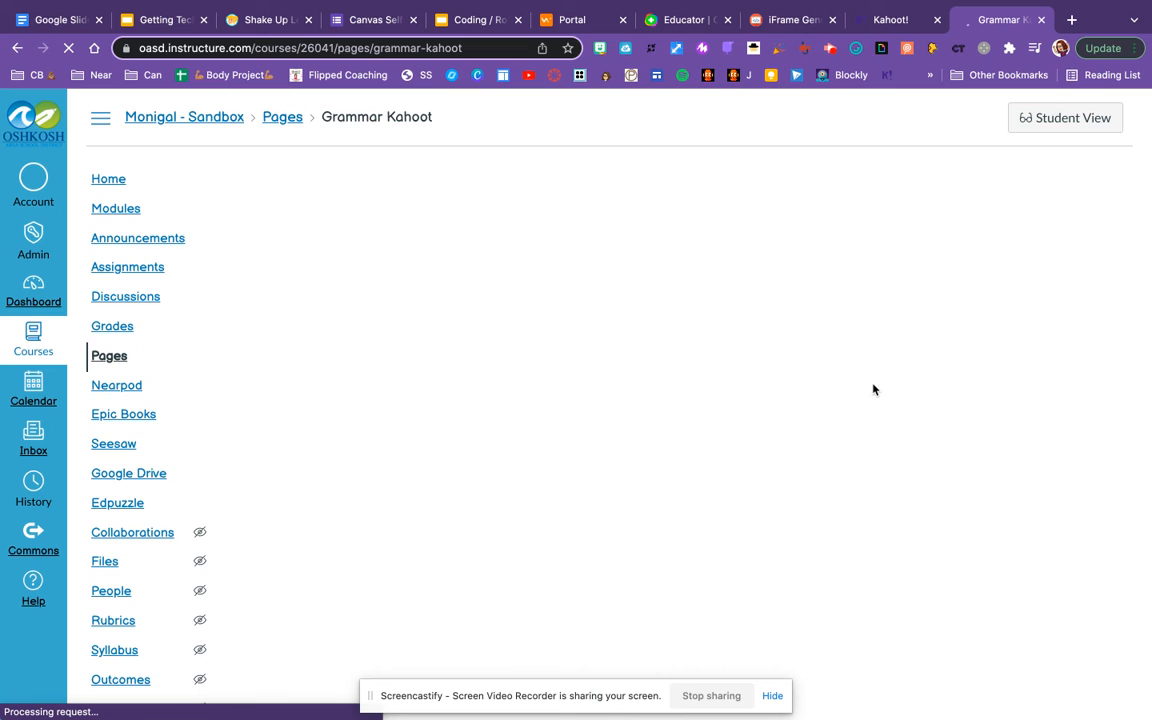
{"action": "left_click", "coordinate": [1049, 121]}
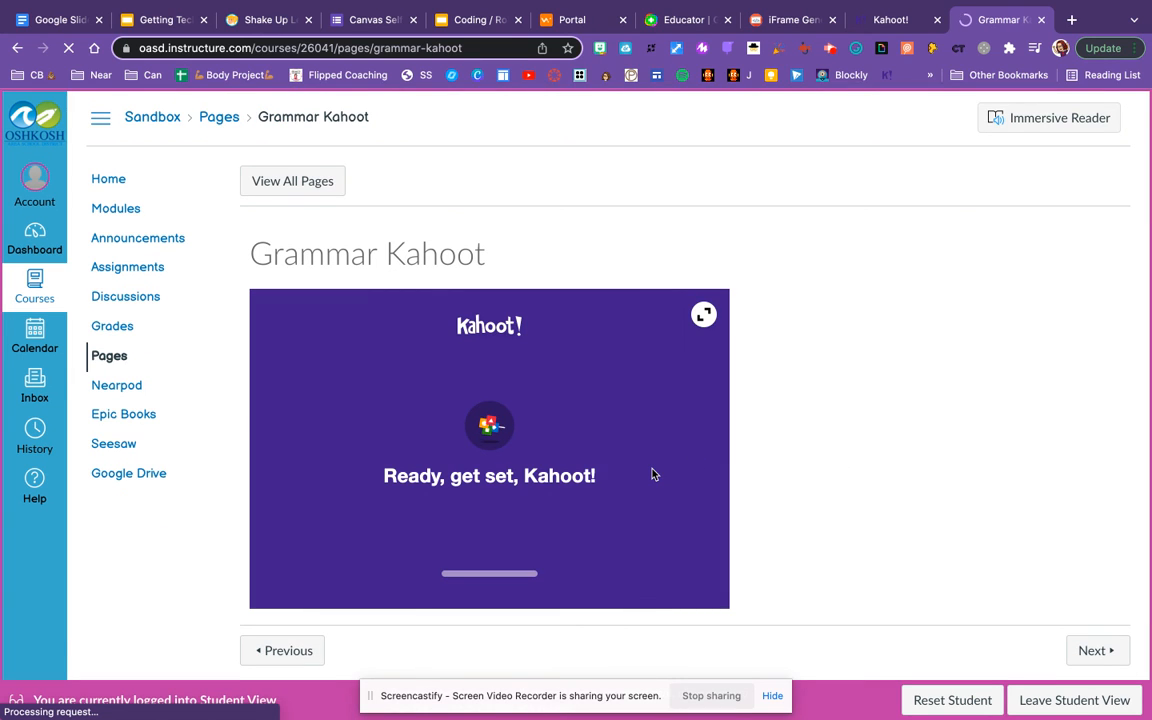
{"action": "scroll", "coordinate": [655, 475], "scroll_direction": "down", "scroll_amount": 1}
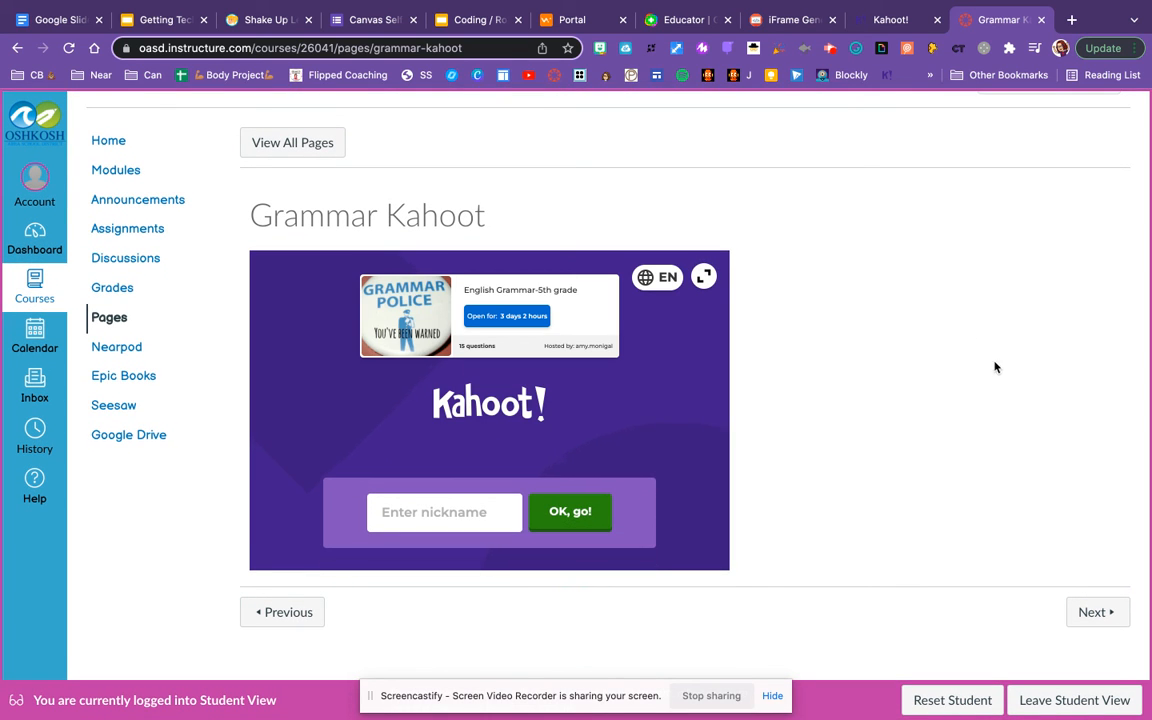
Join the embedded kahoot with a first name as nickname and answer the first question with "taught".
{"action": "left_click", "coordinate": [446, 513]}
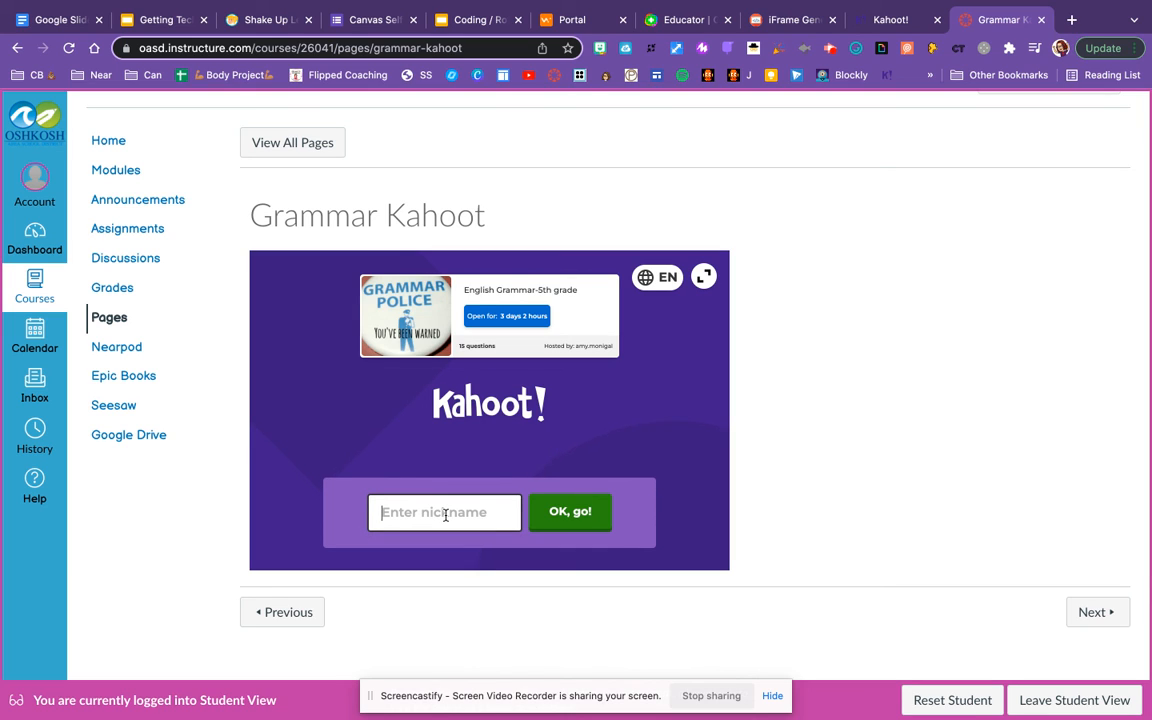
{"action": "type", "text": "Amy"}
{"action": "left_click", "coordinate": [560, 512]}
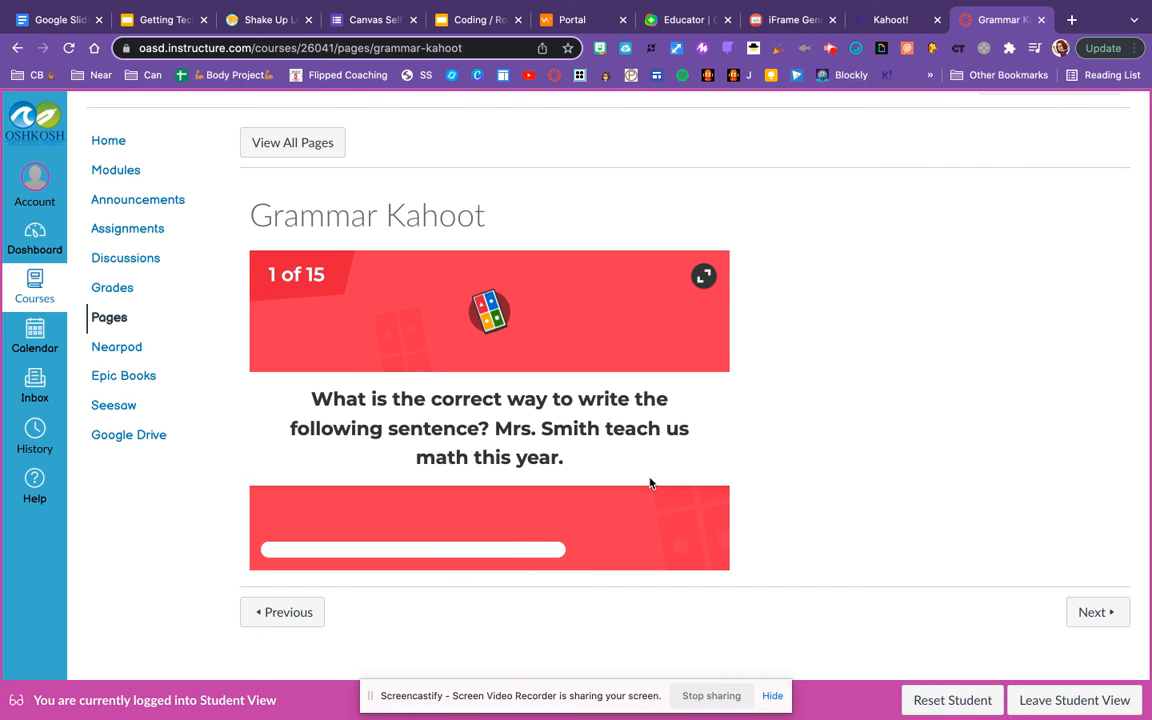
{"action": "scroll", "coordinate": [619, 488], "scroll_direction": "up", "scroll_amount": 1}
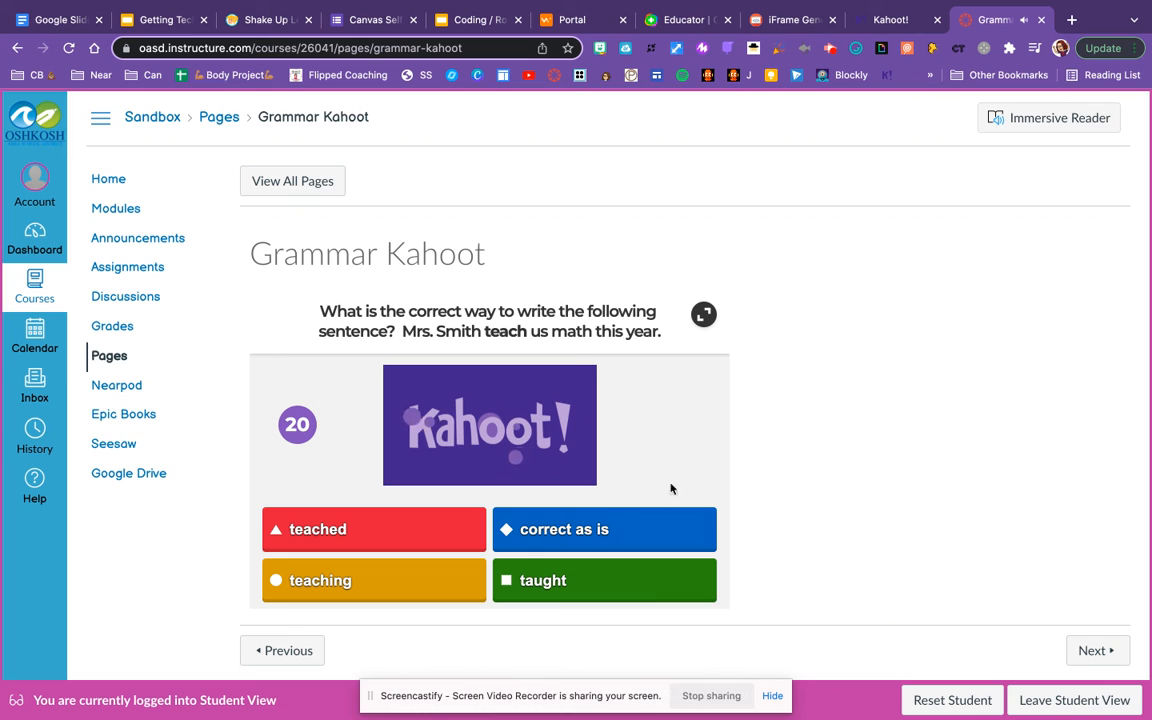
{"action": "left_click", "coordinate": [527, 585]}
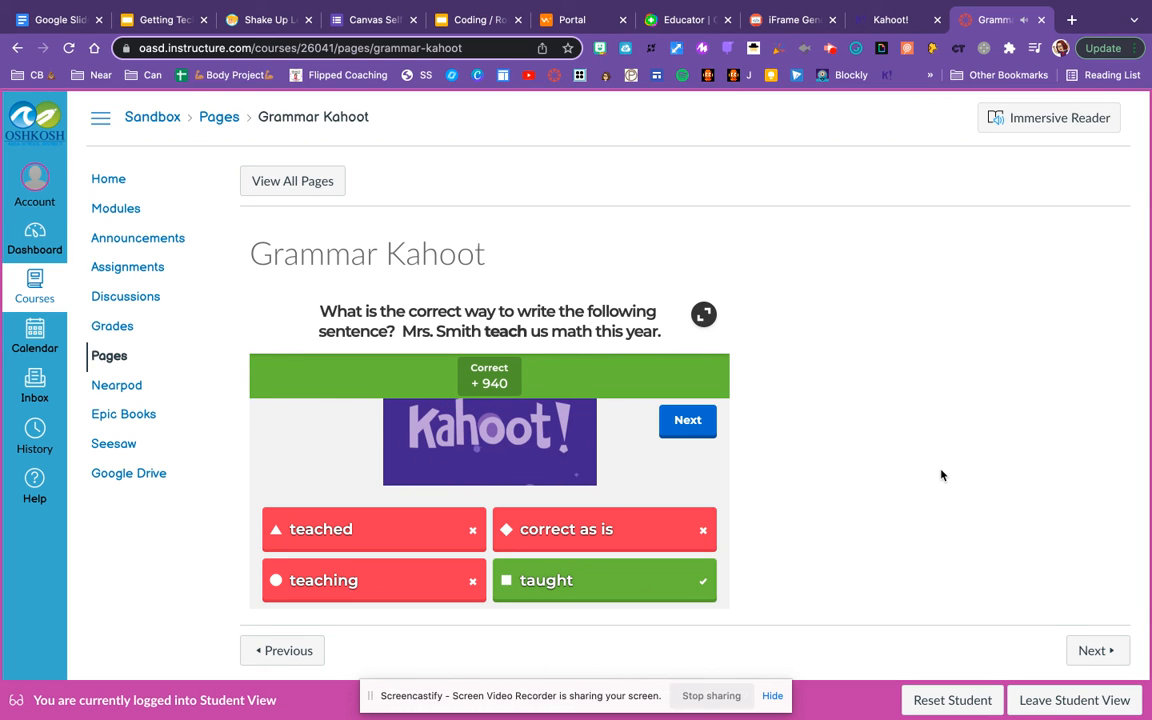
{"action": "left_click", "coordinate": [829, 48]}
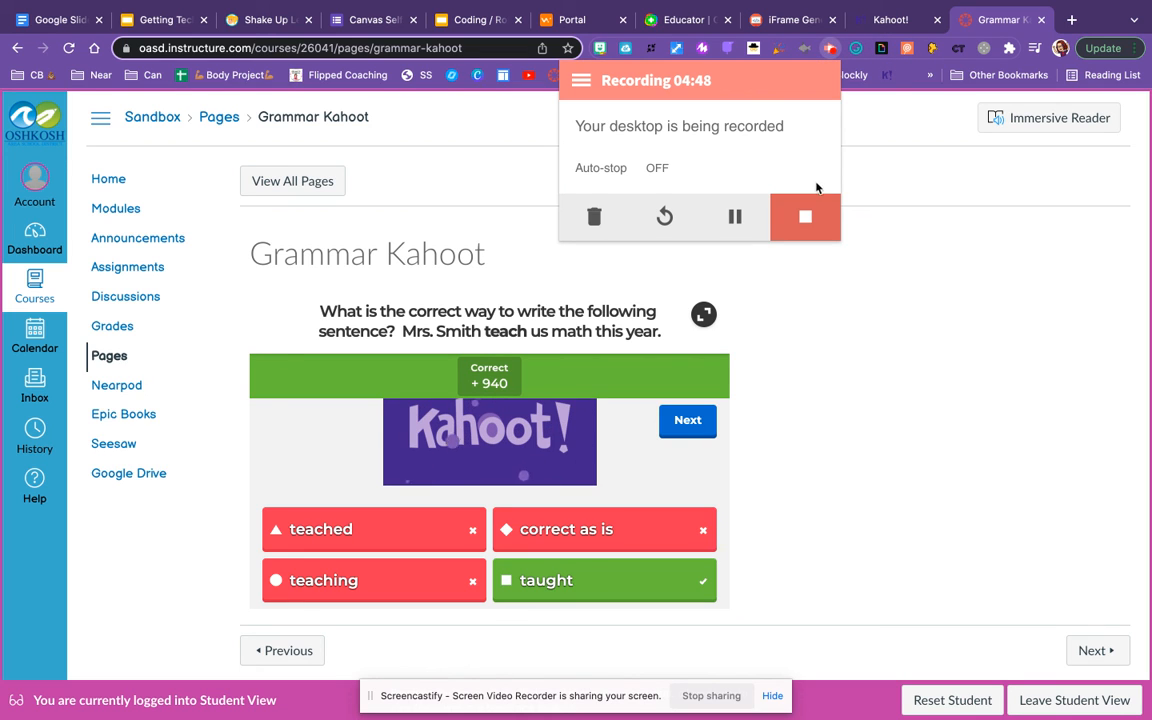